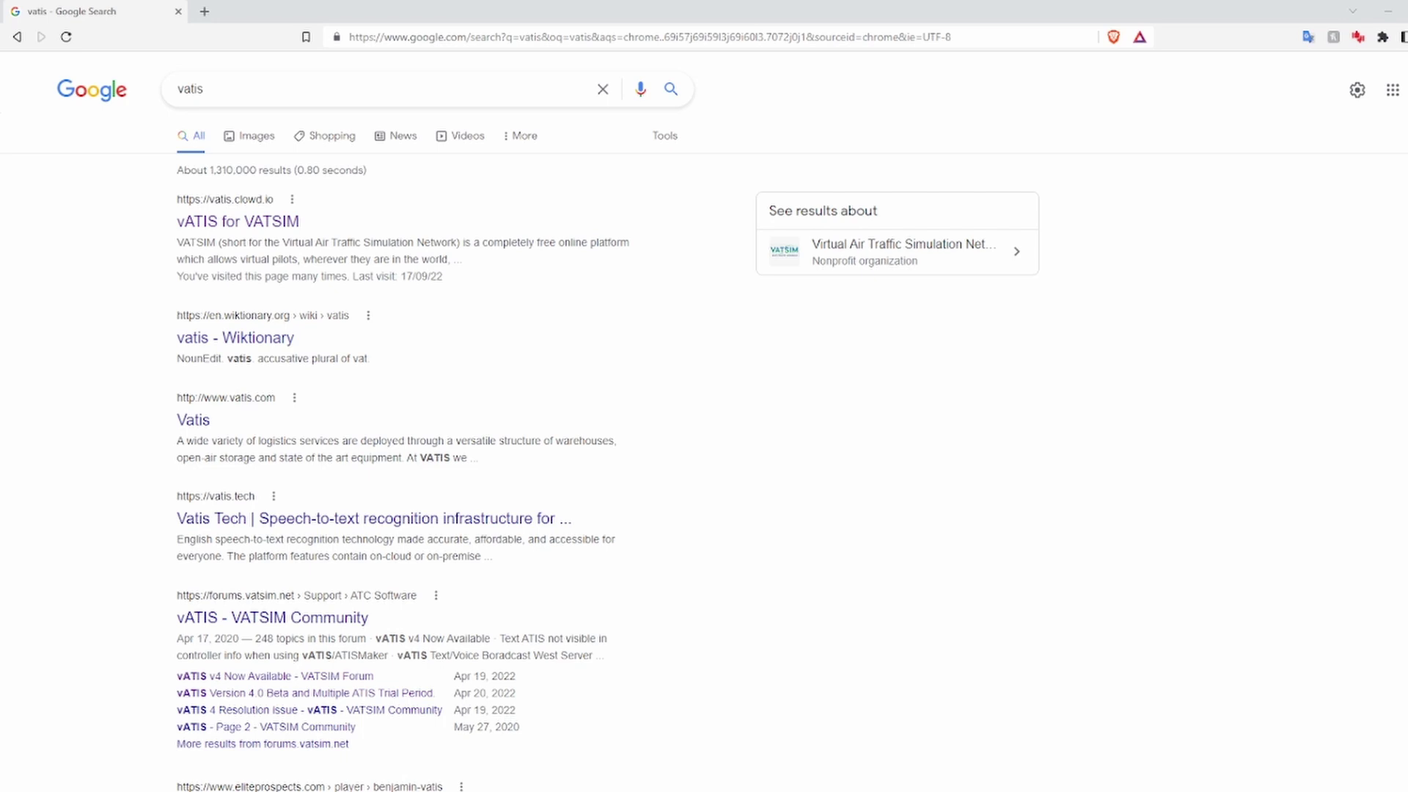
Step: Download the vATIS 4.0.0-beta.3 installer from its GitHub release page
left_click(294, 218)
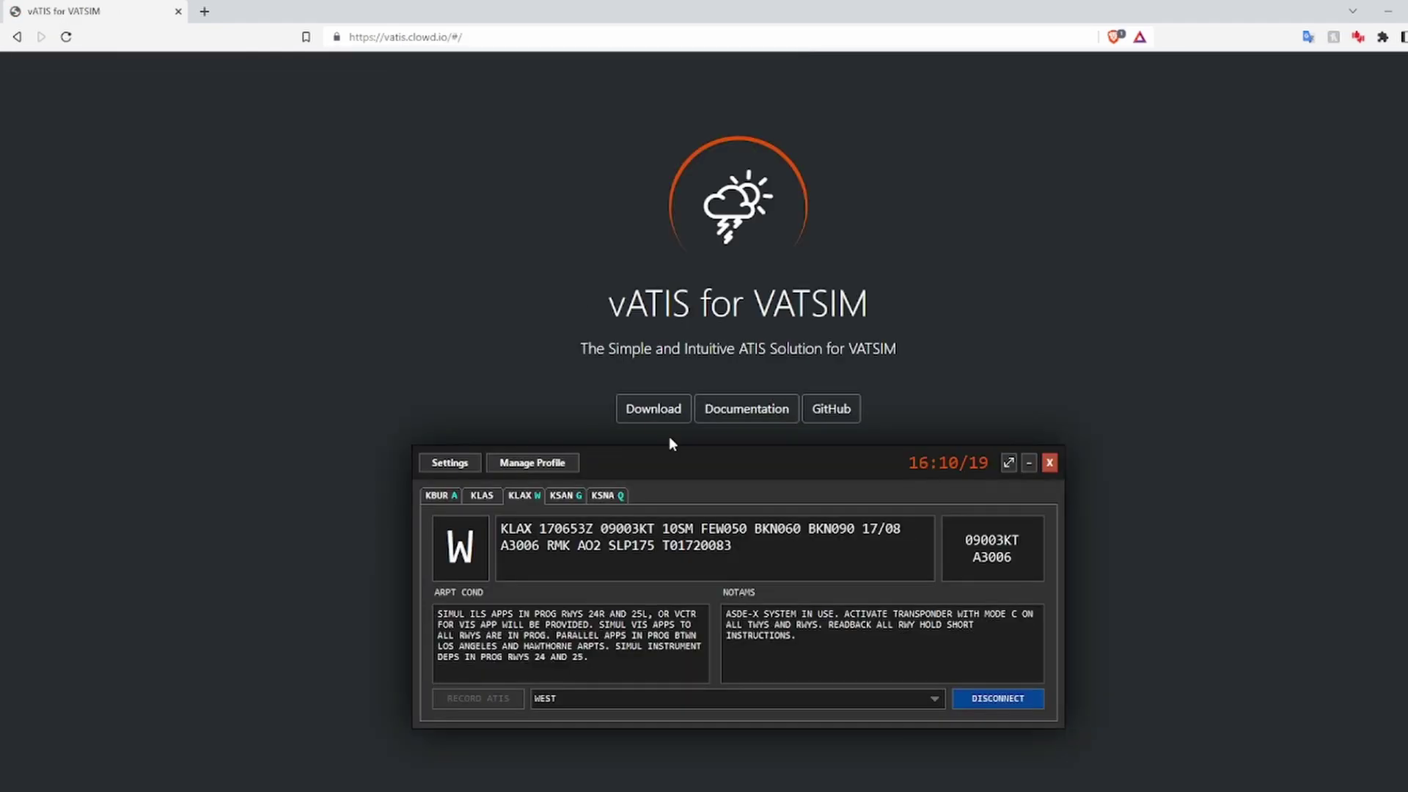
scroll(668, 437, "down", 2)
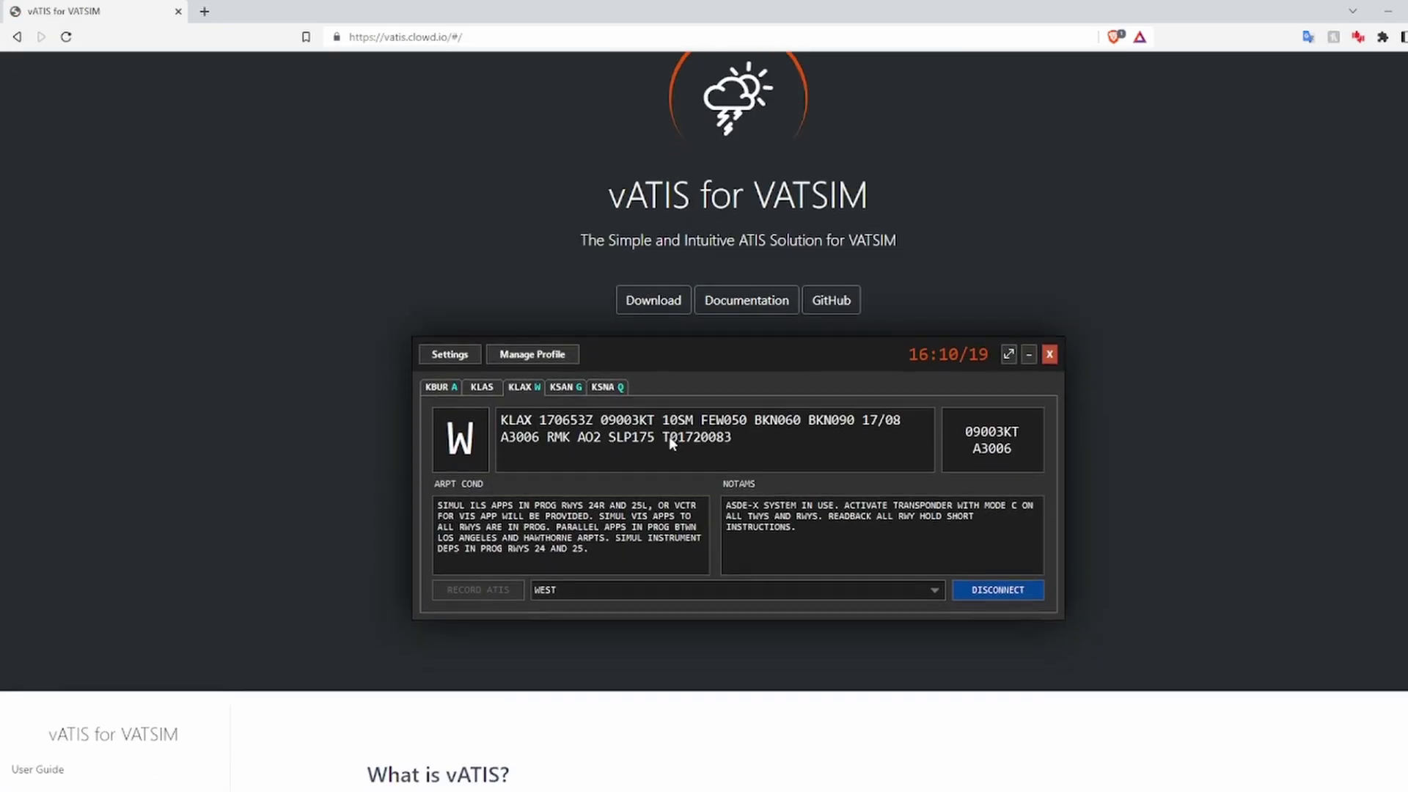
left_click(645, 305)
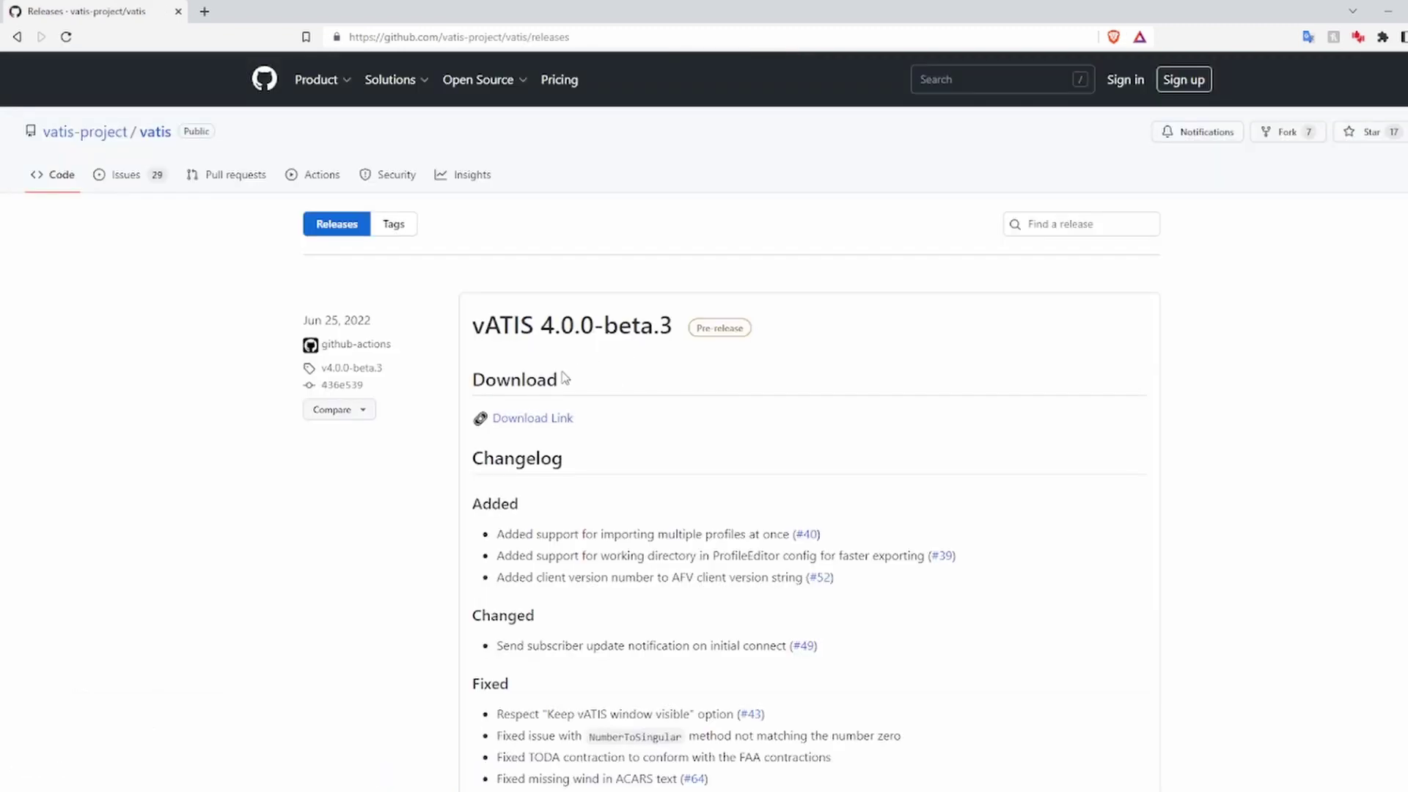
scroll(565, 378, "down", 1)
scroll(565, 378, "down", 1)
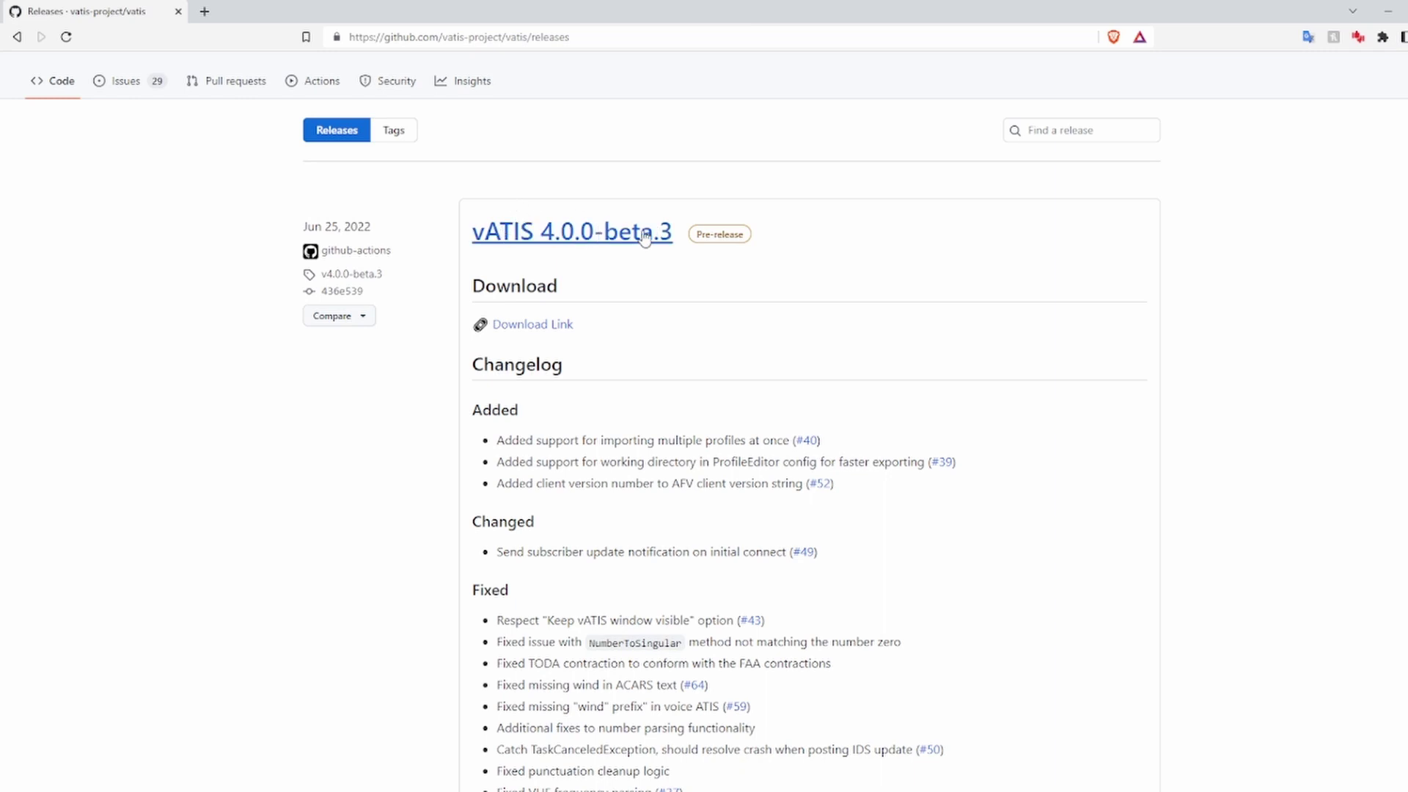
left_click(533, 325)
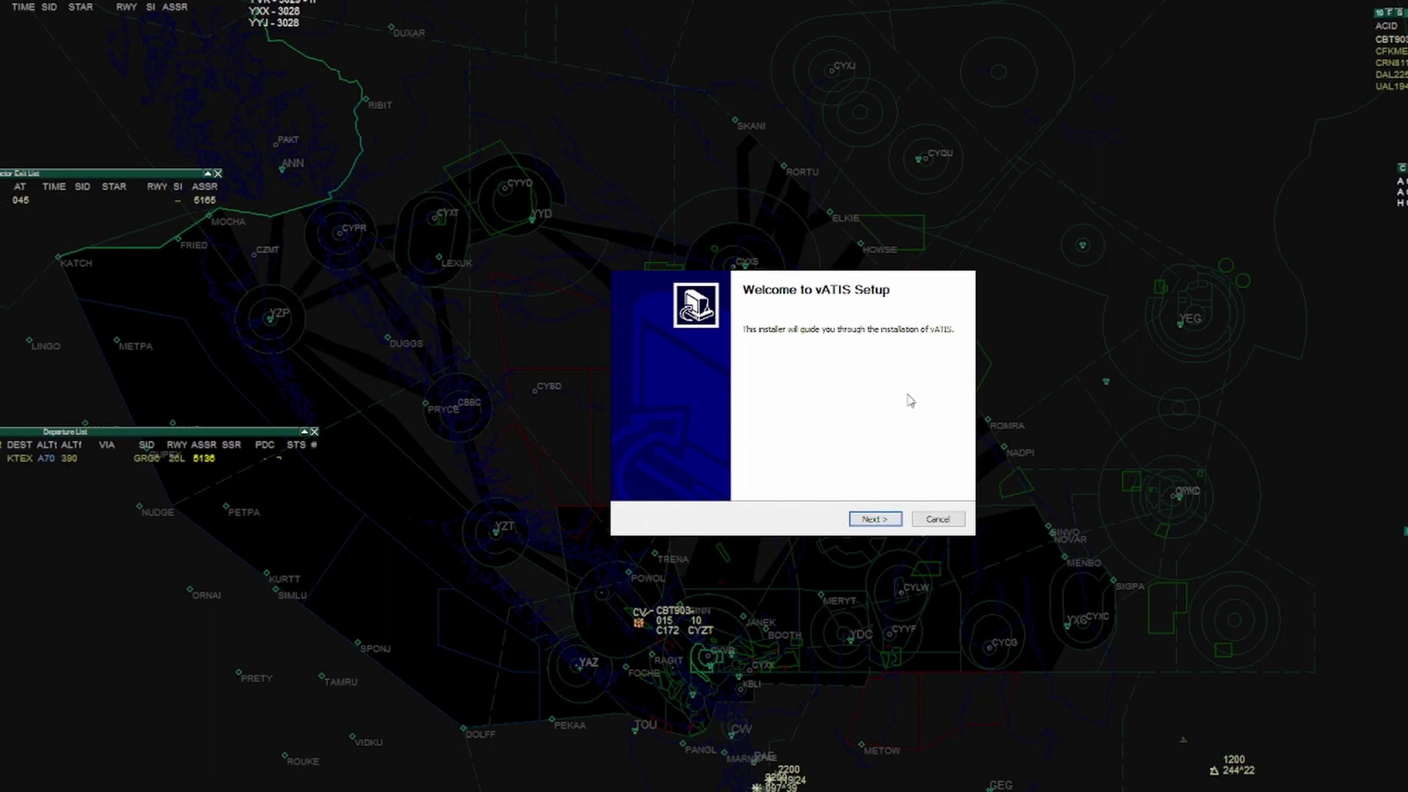
Step: Run the vATIS setup with the Delete Config File component ticked
left_click(874, 519)
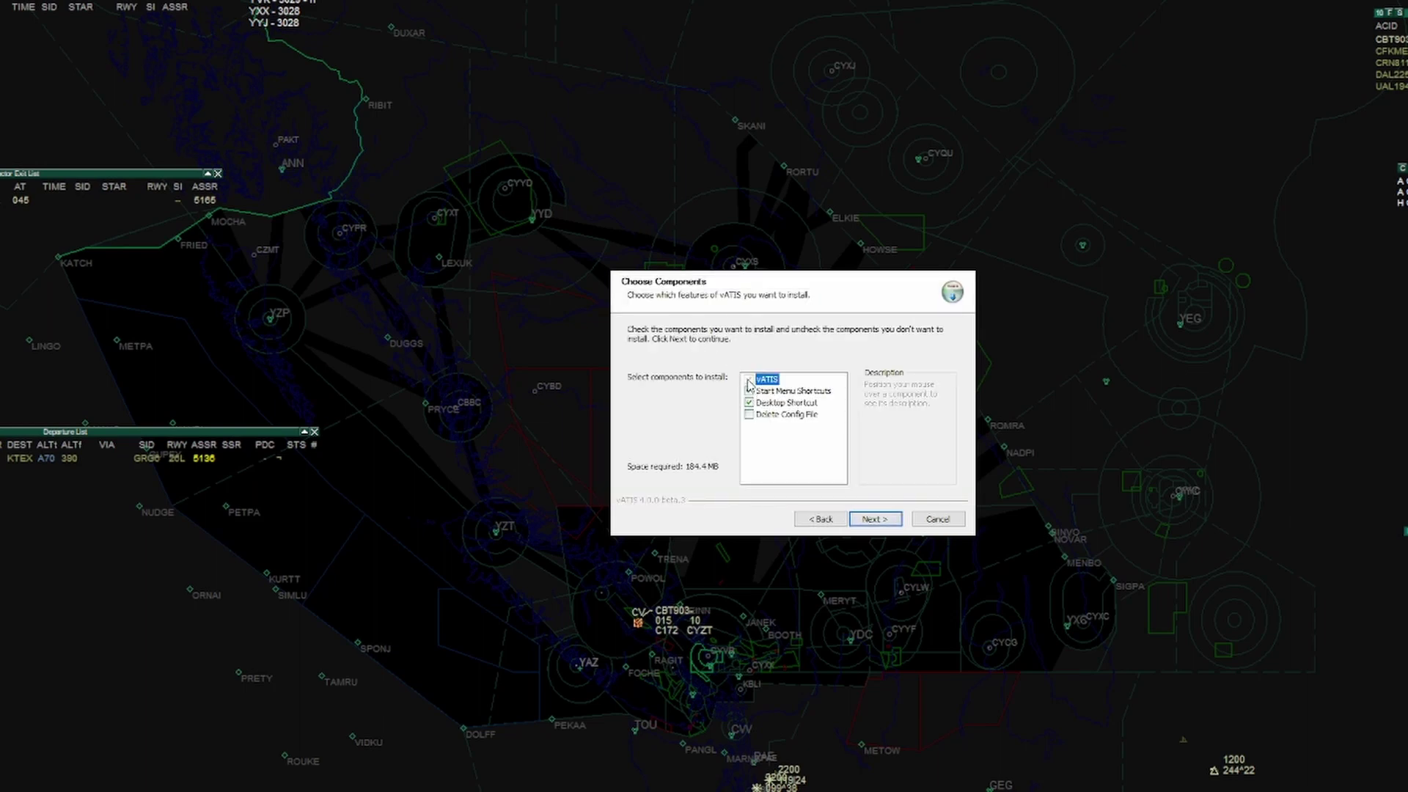
left_click(771, 417)
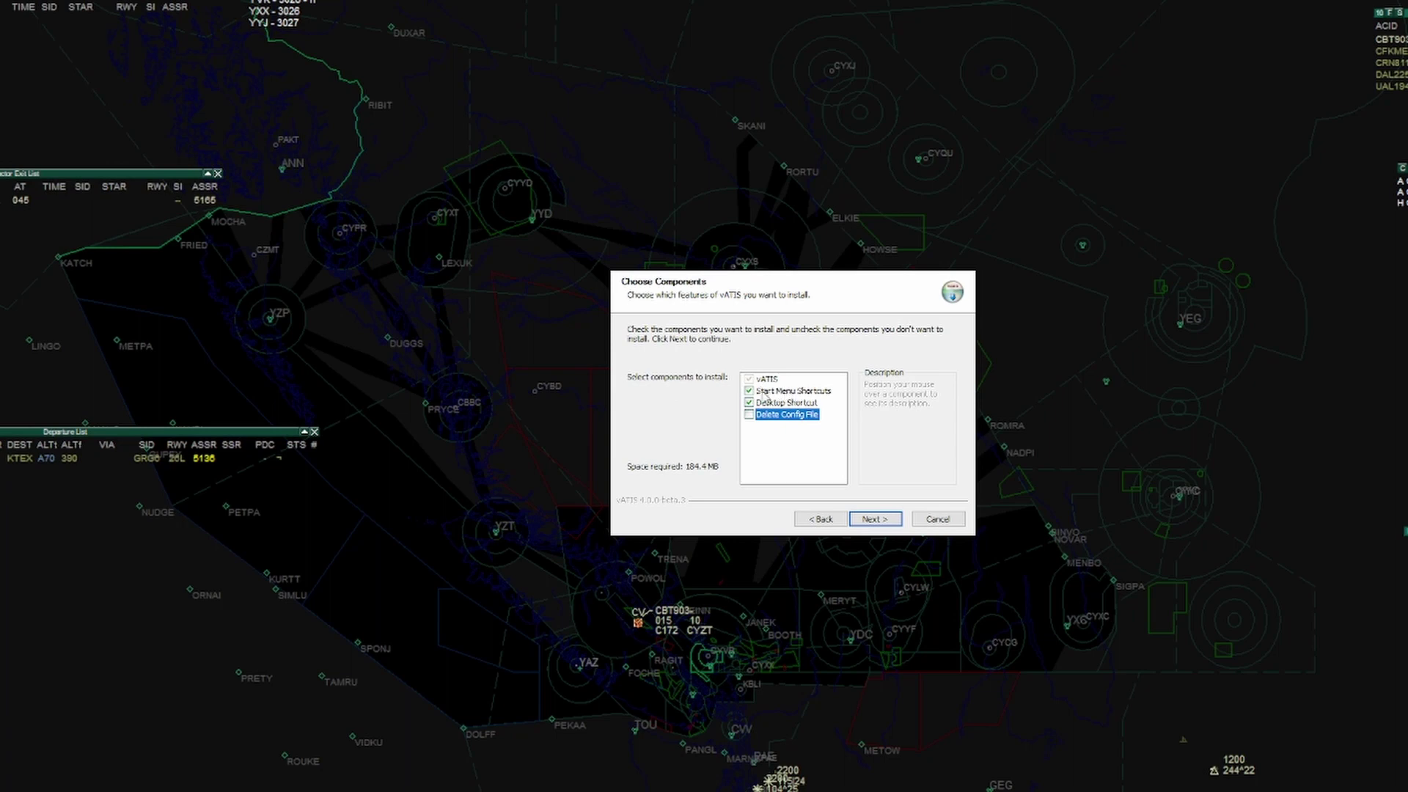
left_click(873, 519)
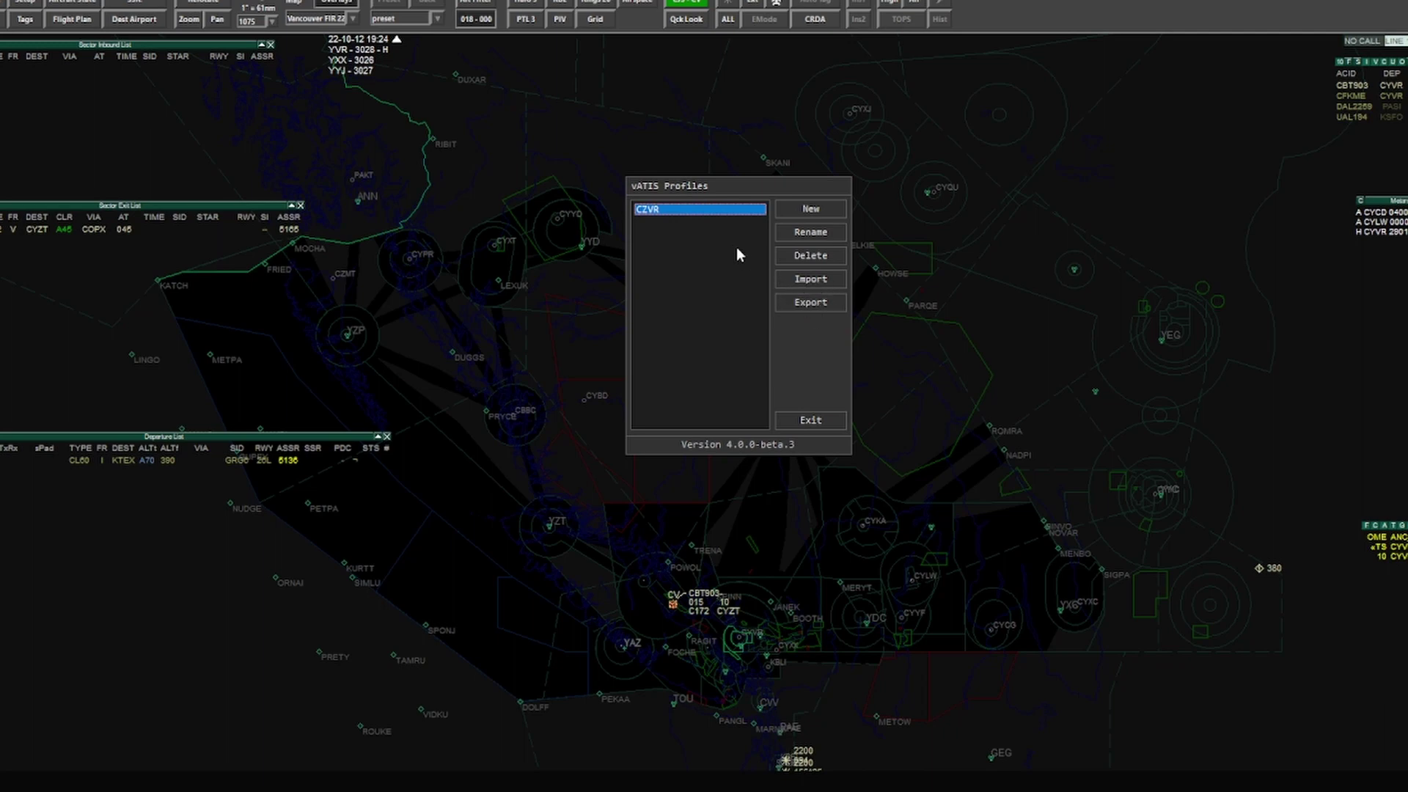
Step: Open the Import vATIS Profile file dialog from the Profiles window
left_click(823, 284)
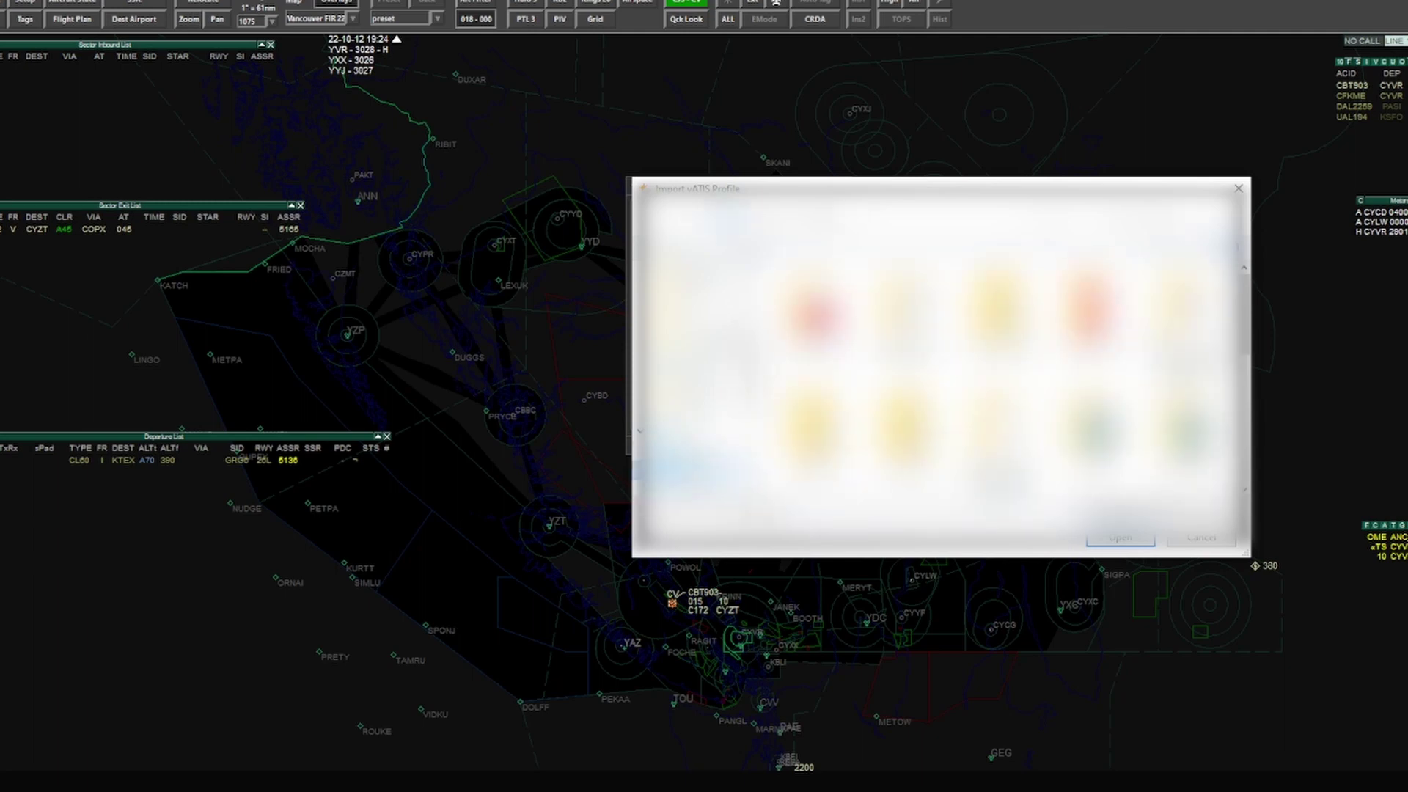
Step: Import 'vATIS Profile - CZVR BETA3.json' without overwriting, then move the ATIS window higher
scroll(1194, 335, "down", 5)
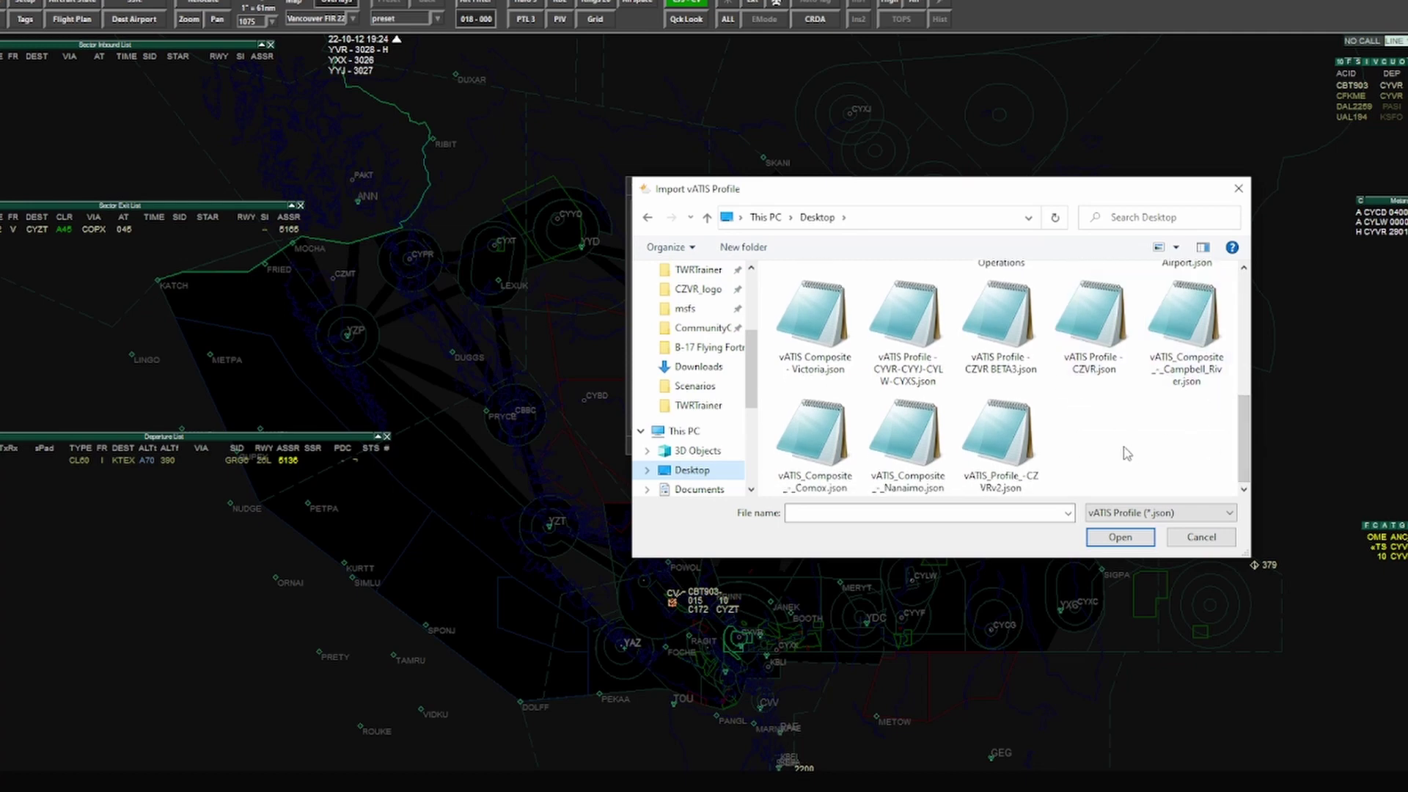
left_click(1024, 358)
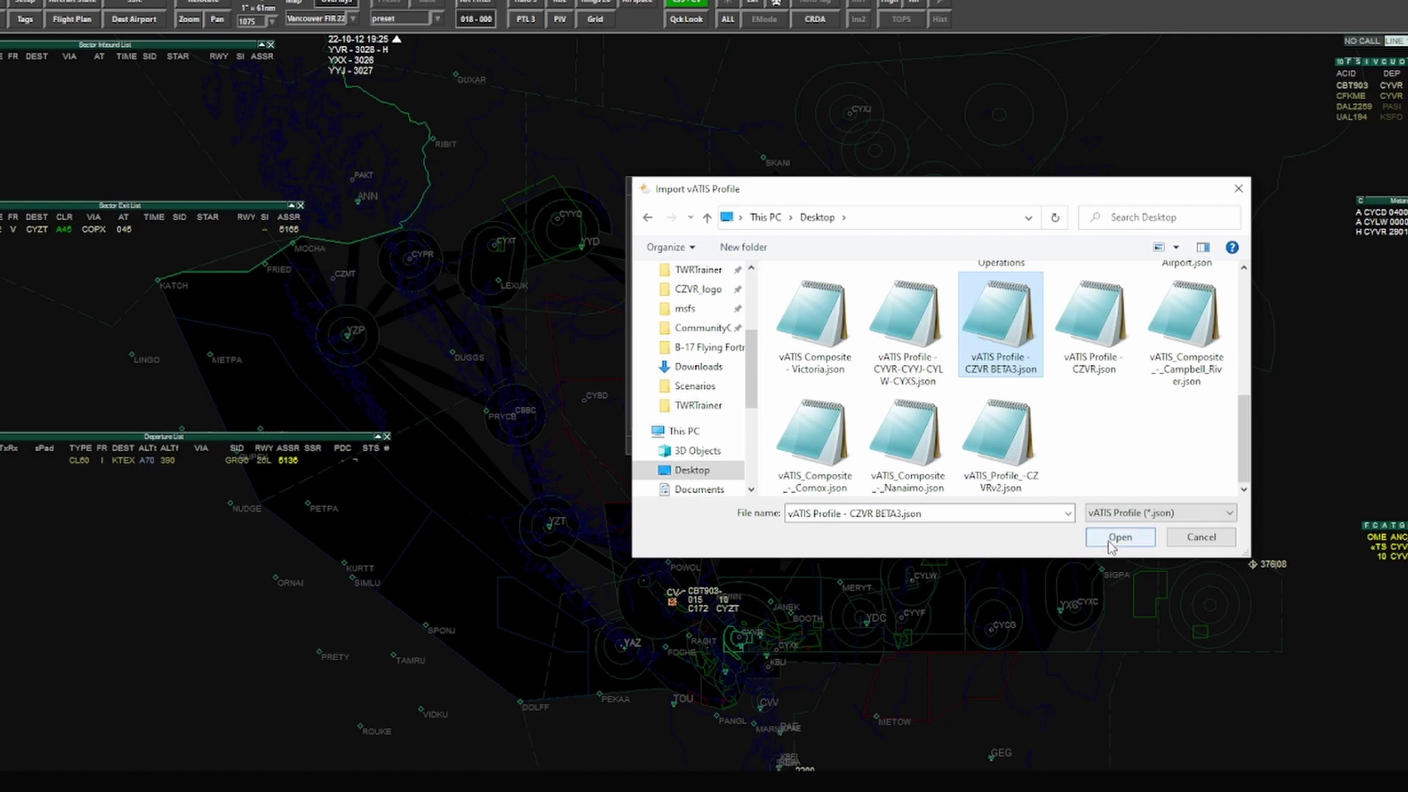
left_click(1108, 541)
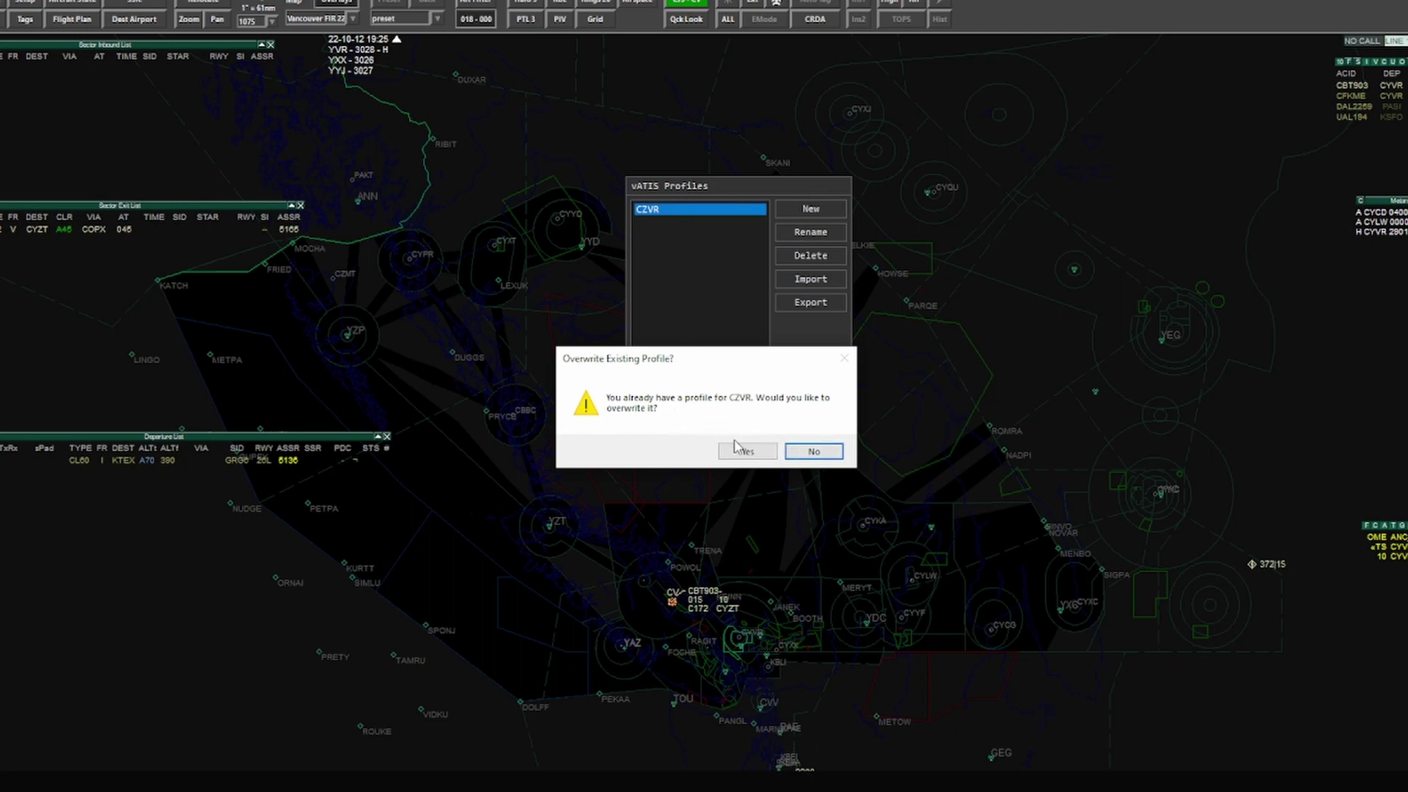
left_click(814, 451)
left_click_drag(634, 376, 612, 283)
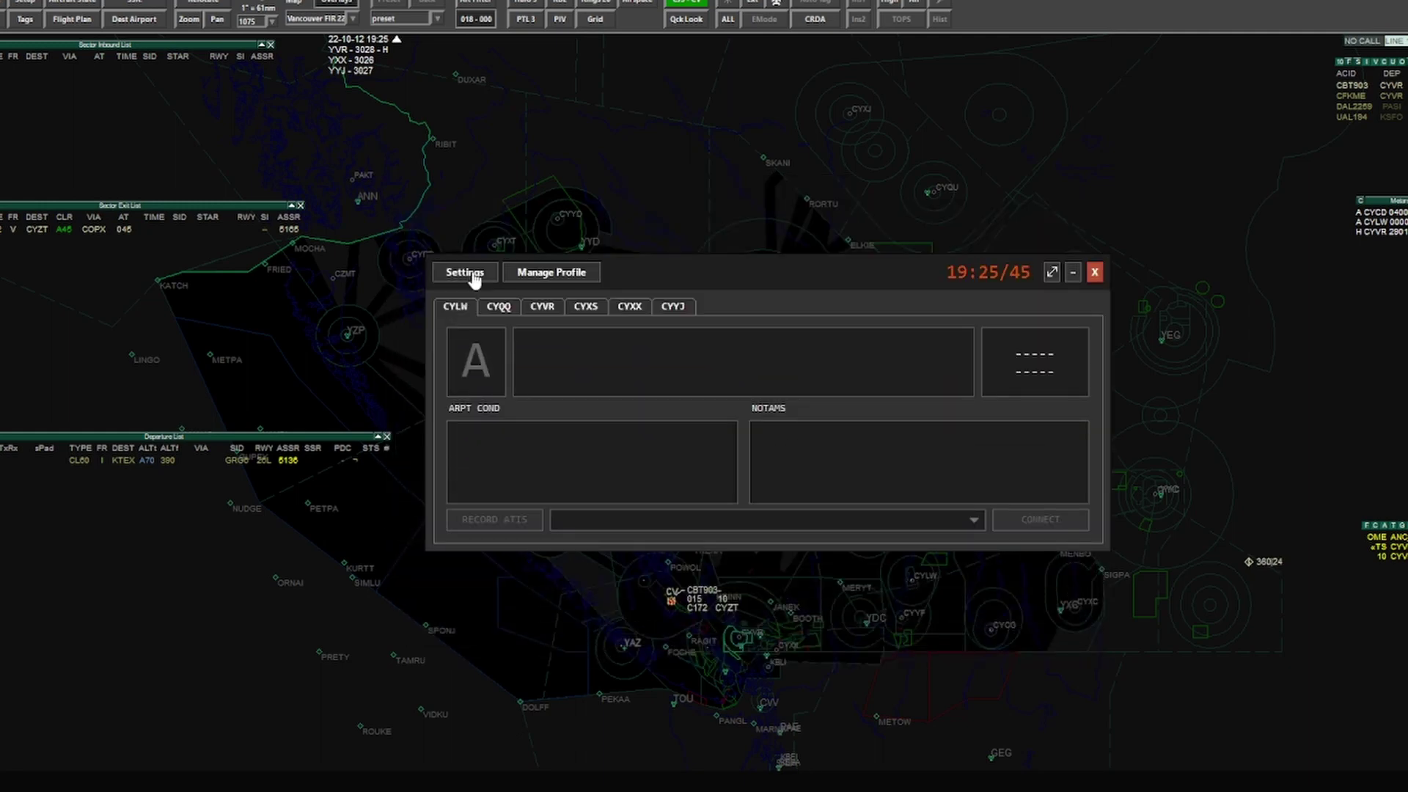
Step: Save network settings with the controller's name, VATSIM ID, password, rating I1 and server USA-WEST
left_click(465, 273)
left_click(727, 271)
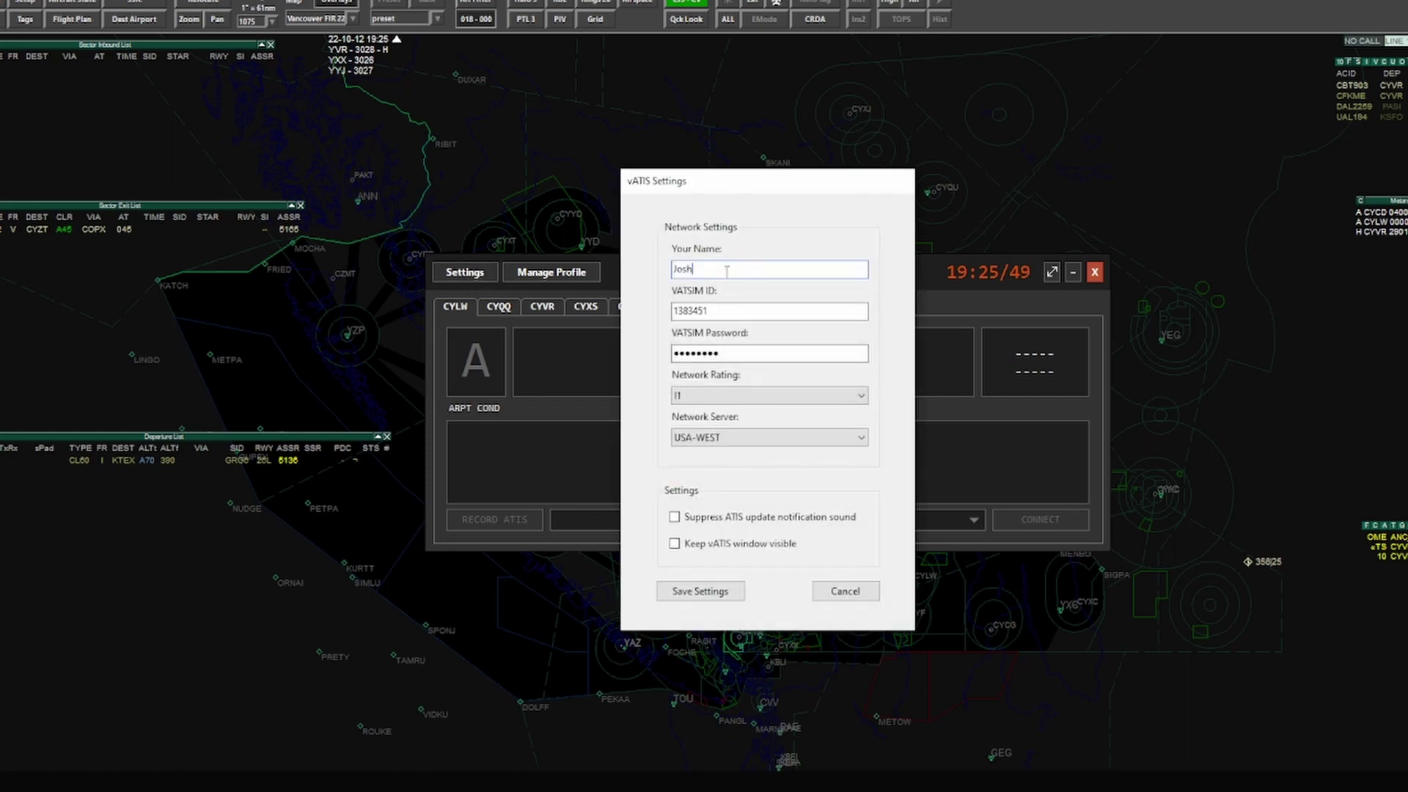
left_click(749, 355)
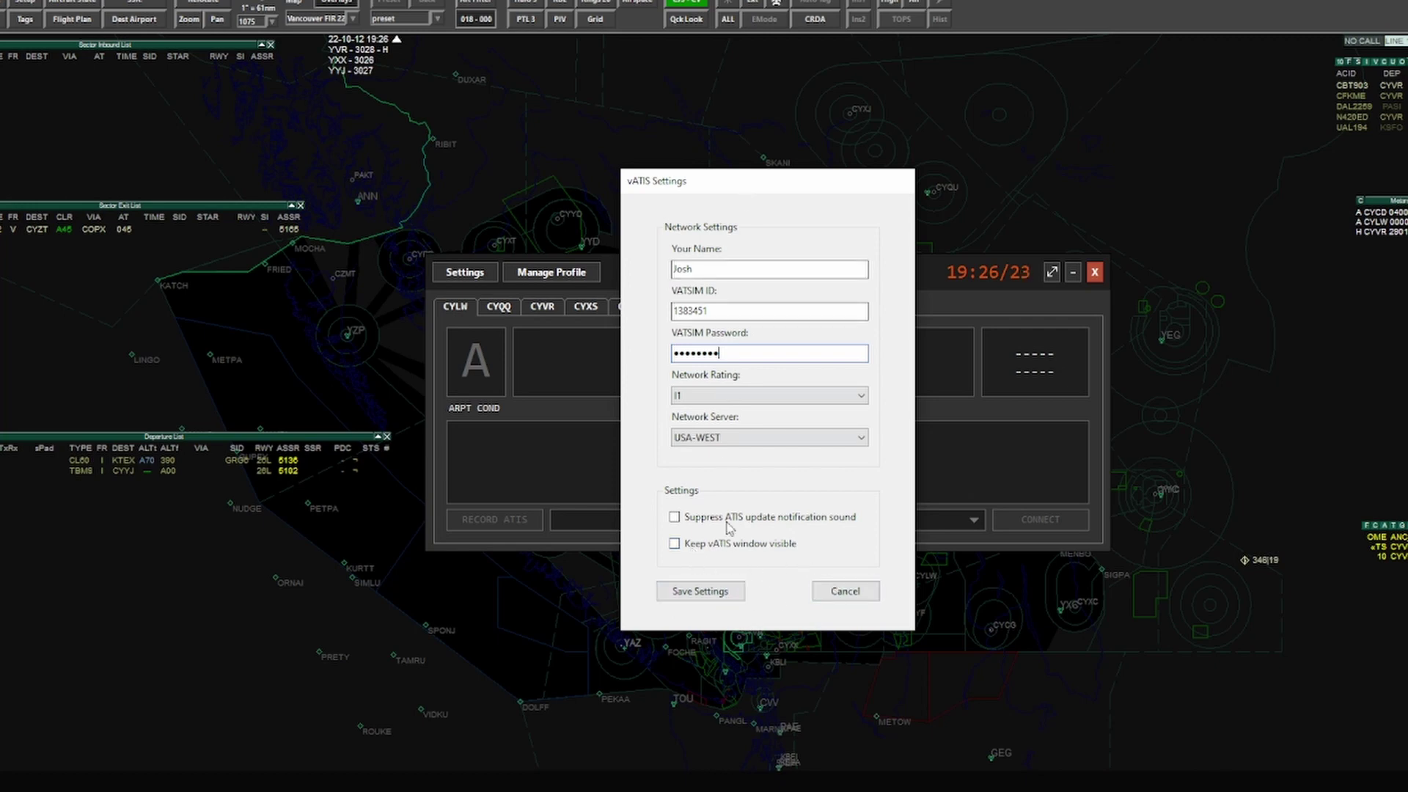
left_click(700, 591)
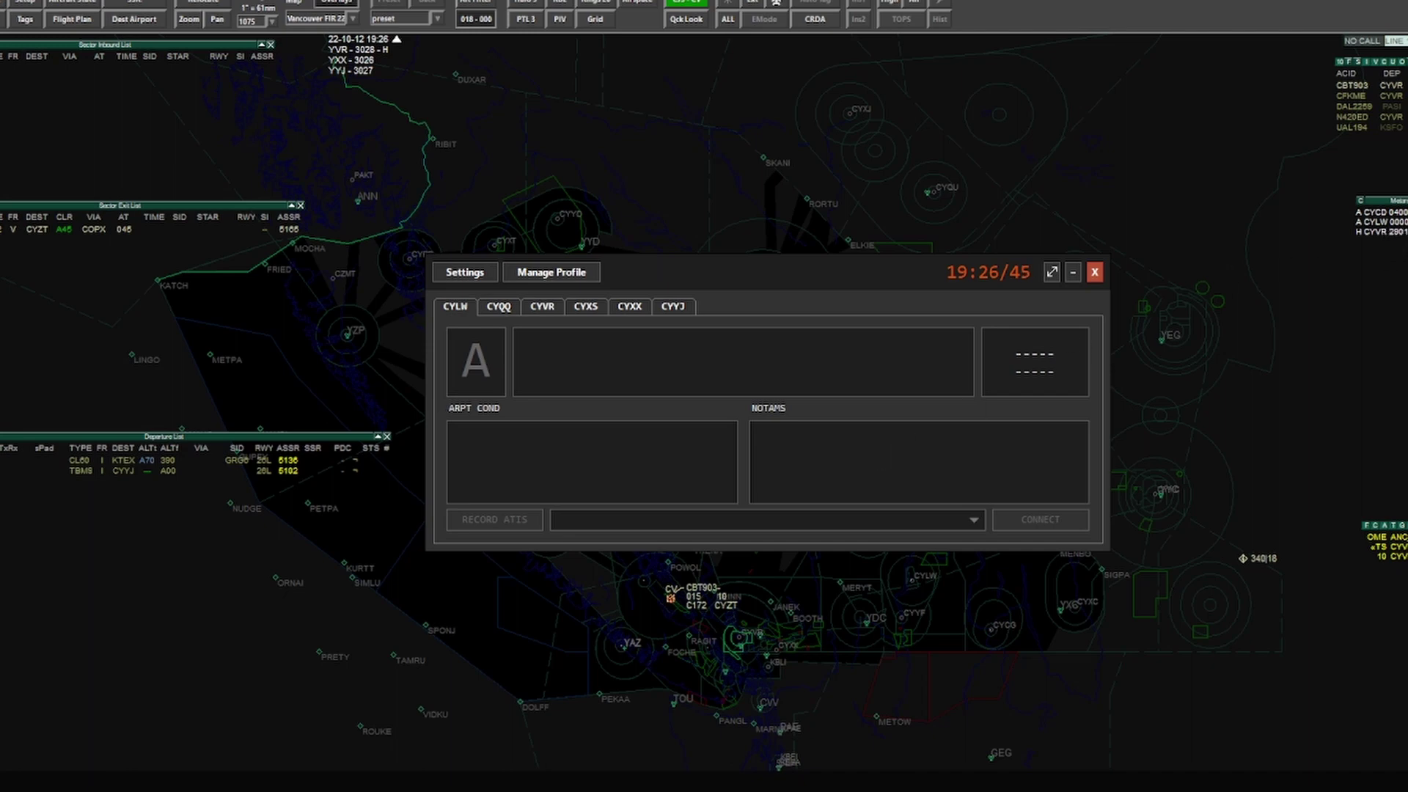
Step: Pick CYLW's 16 - VMC configuration and save conditions reading ILS OR VISUAL RWY 16
left_click(777, 525)
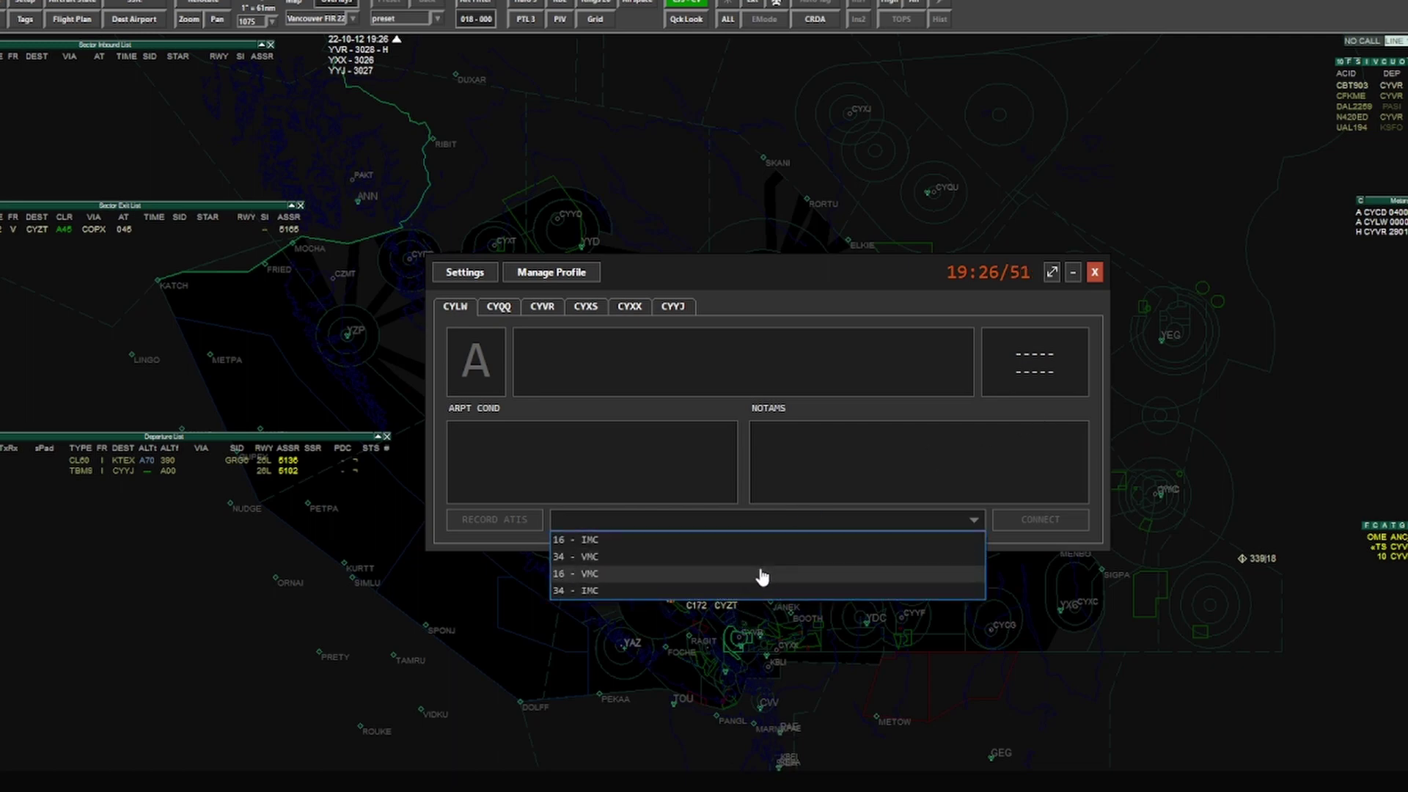
left_click(690, 575)
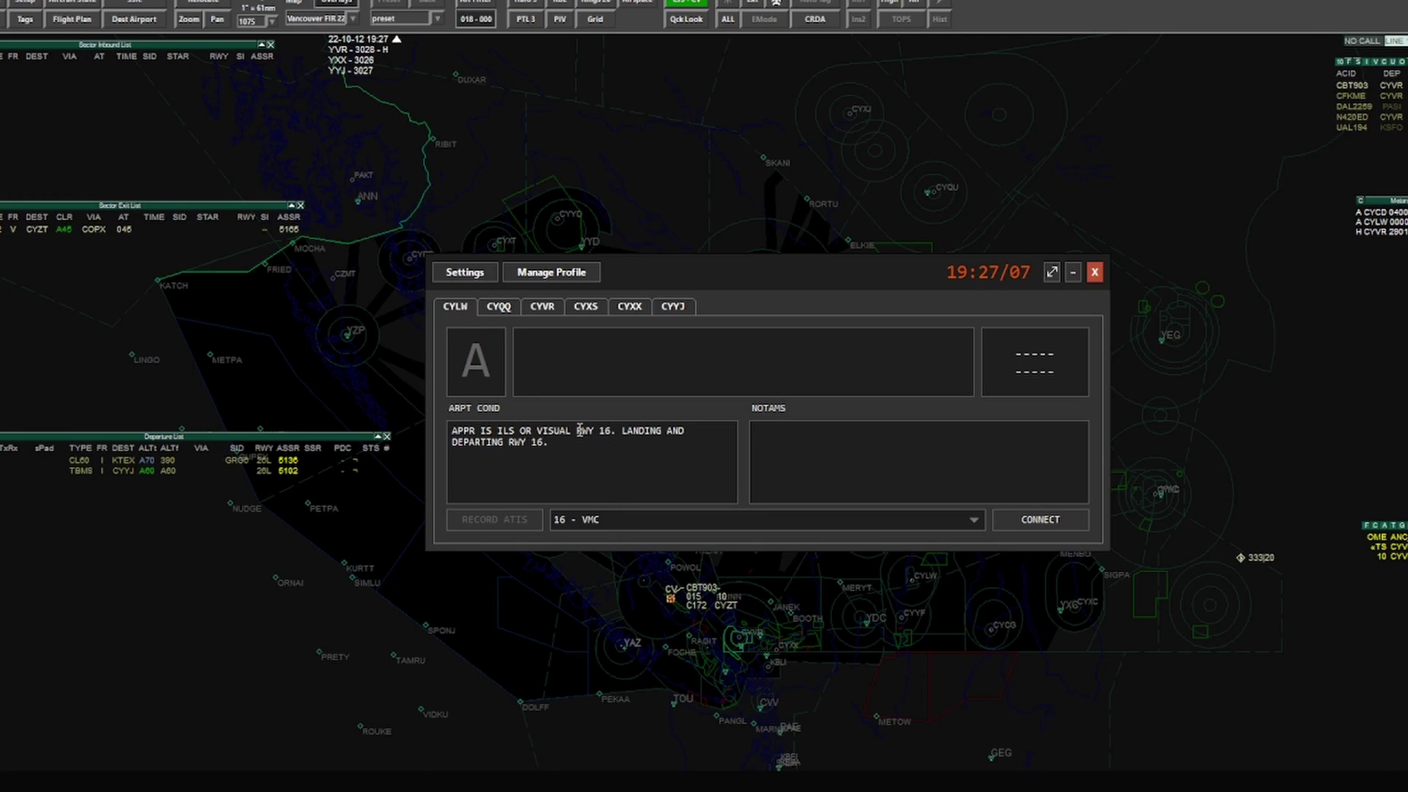
triple_click(551, 431)
double_click(552, 430)
type("RNAV")
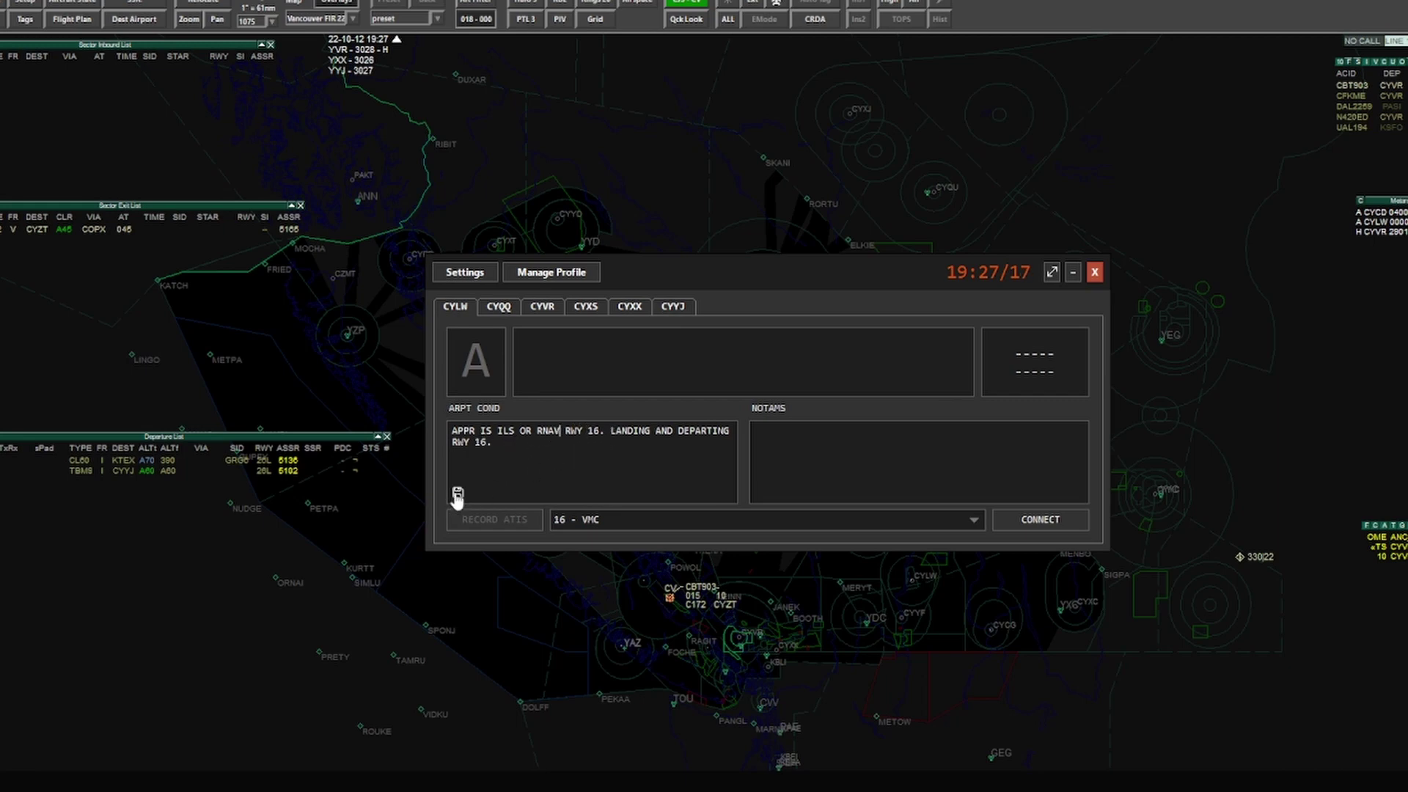
double_click(547, 432)
type("VISUAL")
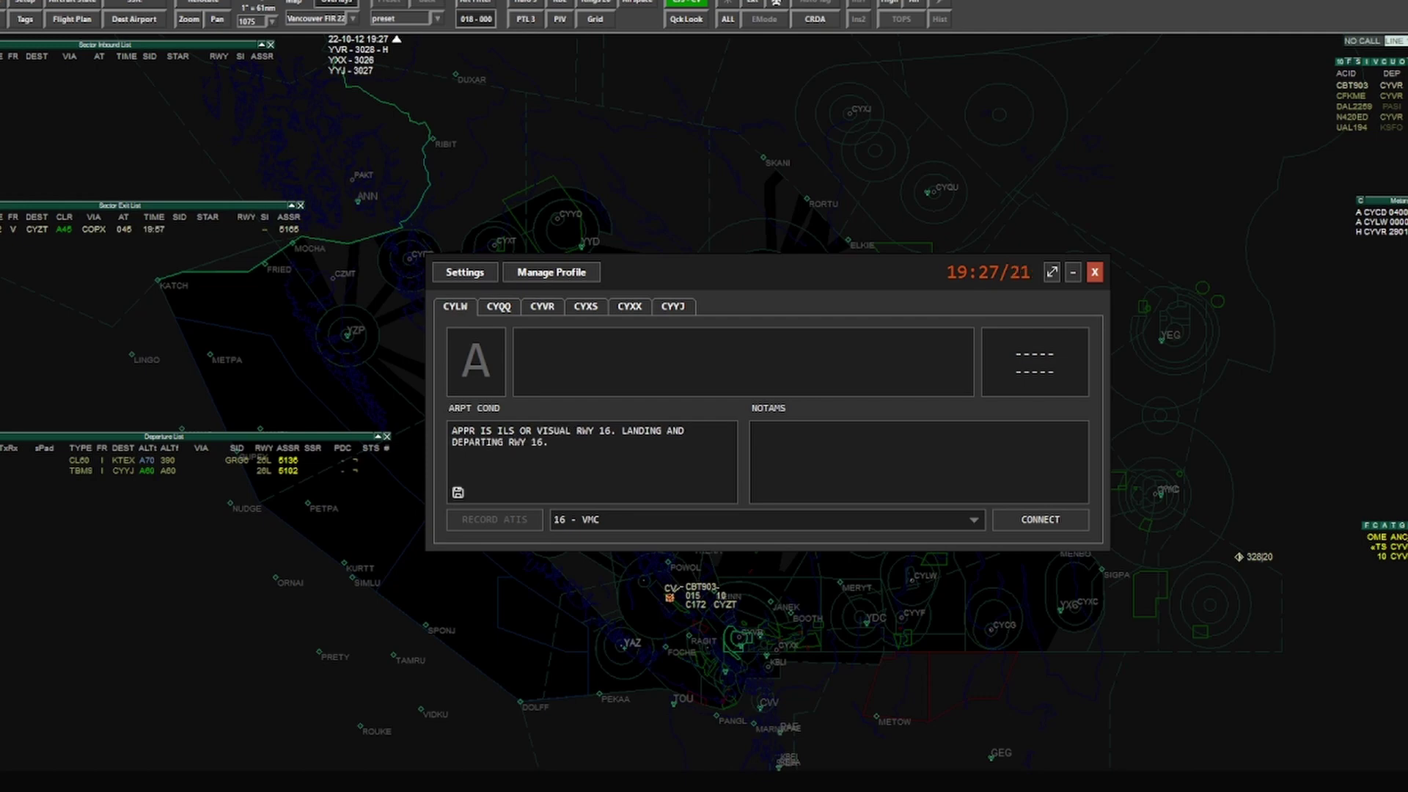
left_click(458, 492)
Step: Switch CYVR to the 26 - VMC runway configuration, then go back to CYLW
left_click(549, 307)
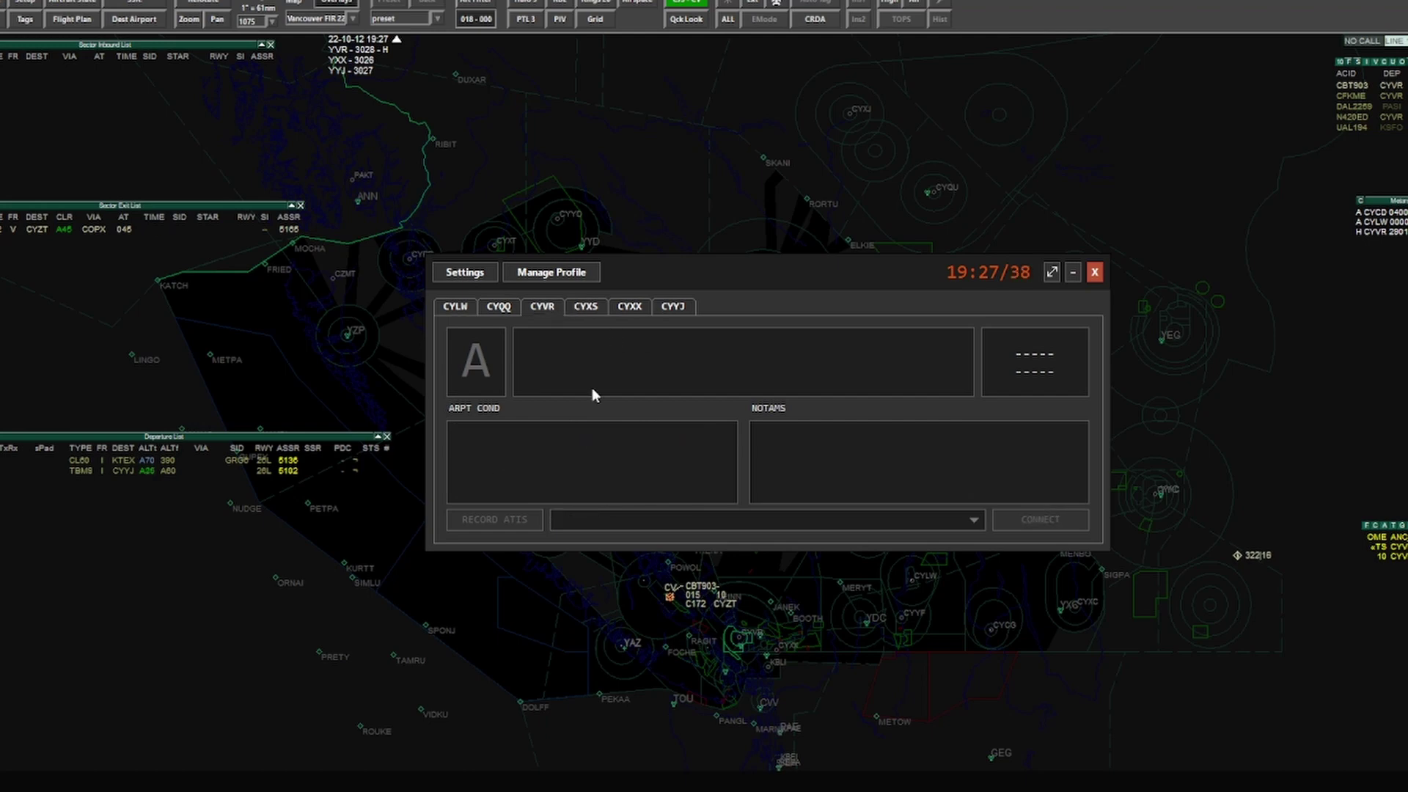
left_click(602, 520)
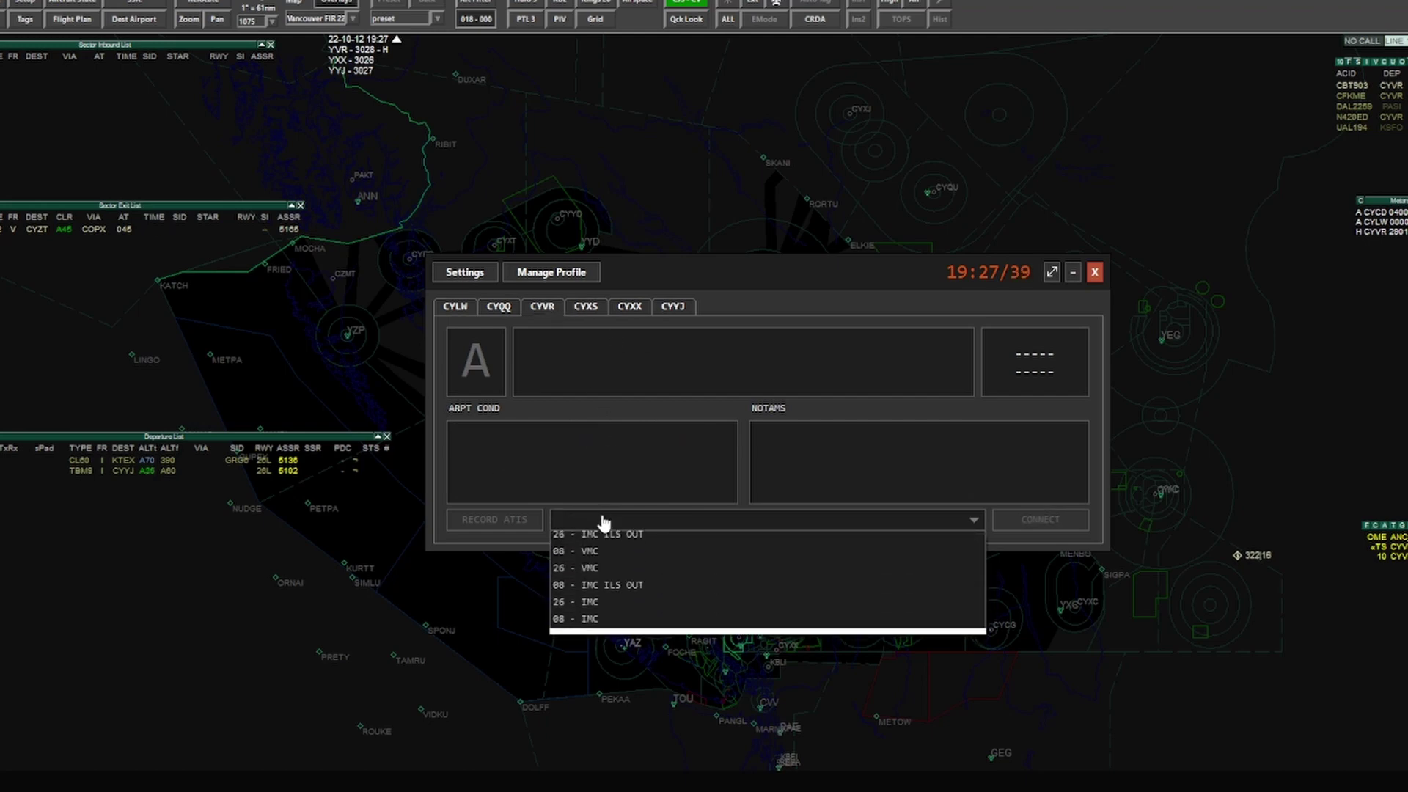
left_click(622, 576)
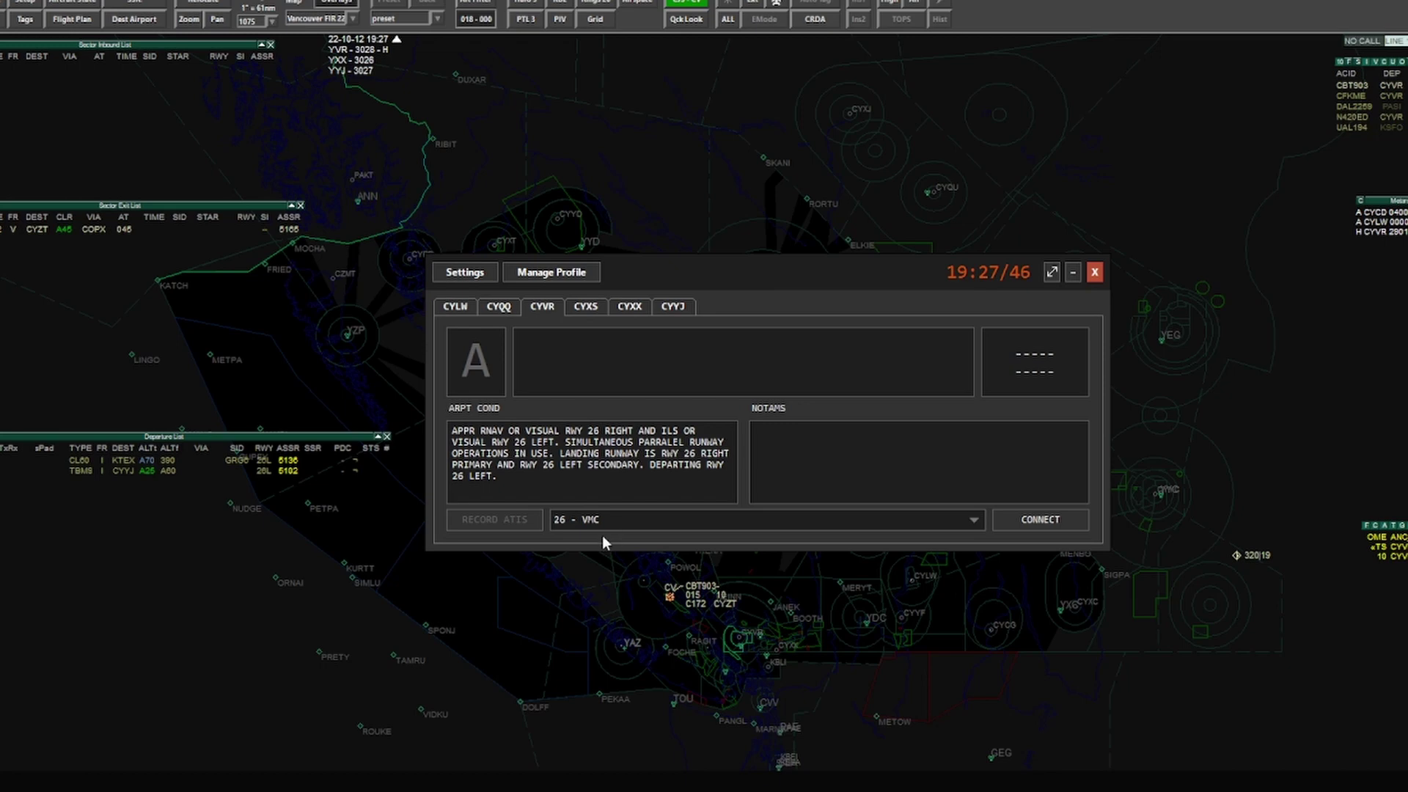
left_click(460, 311)
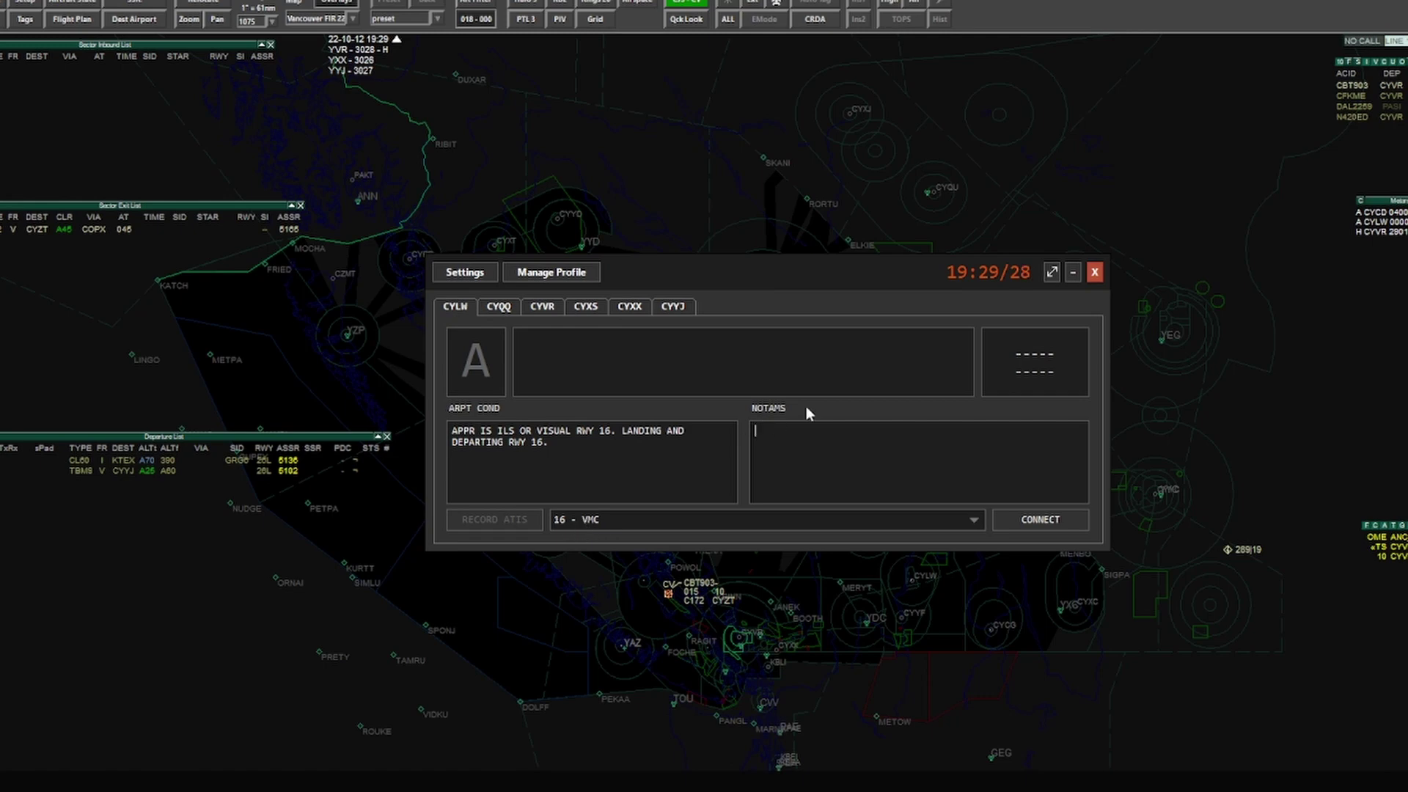
Step: Untick the predefined runway 34 condition in Airport Condition Definitions
left_click(463, 408)
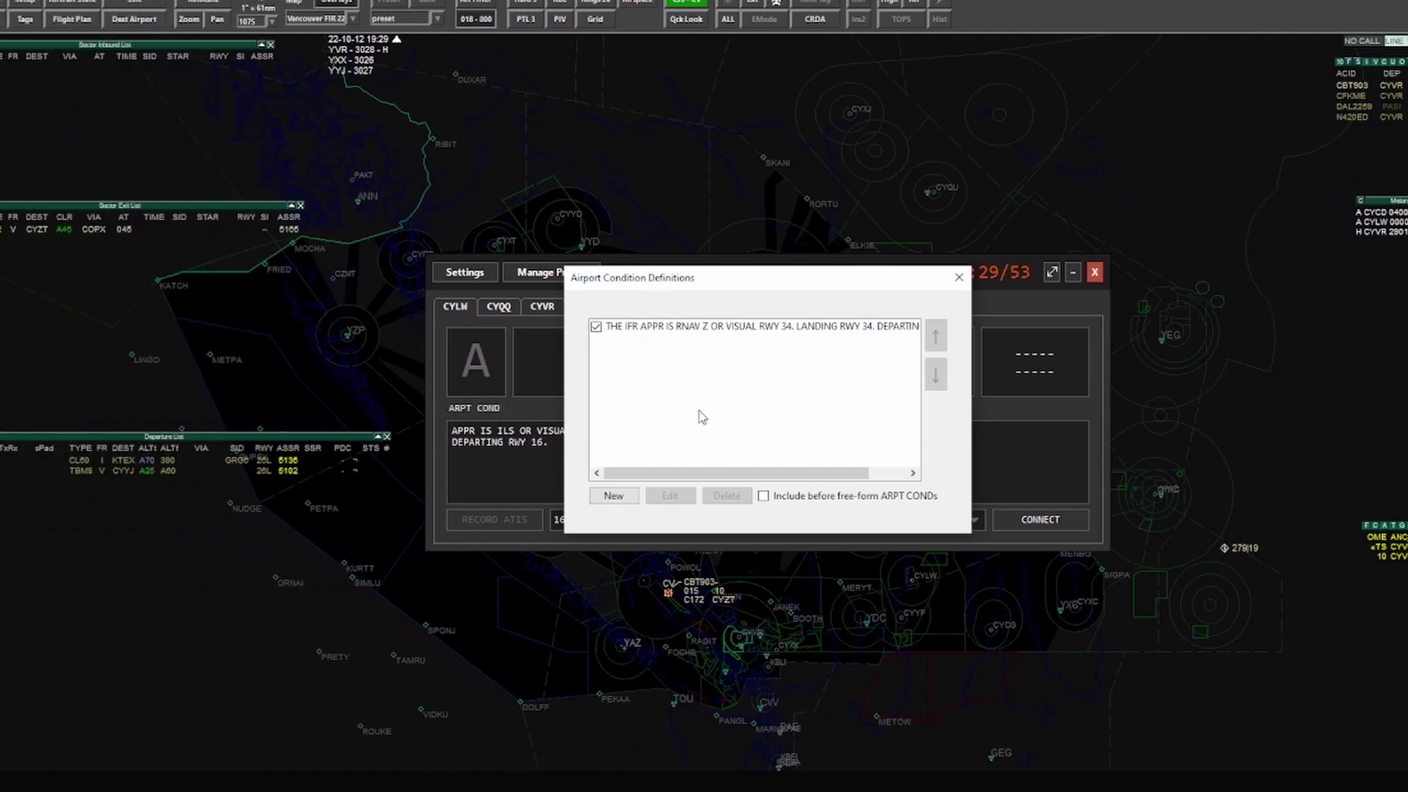
left_click_drag(695, 471, 614, 479)
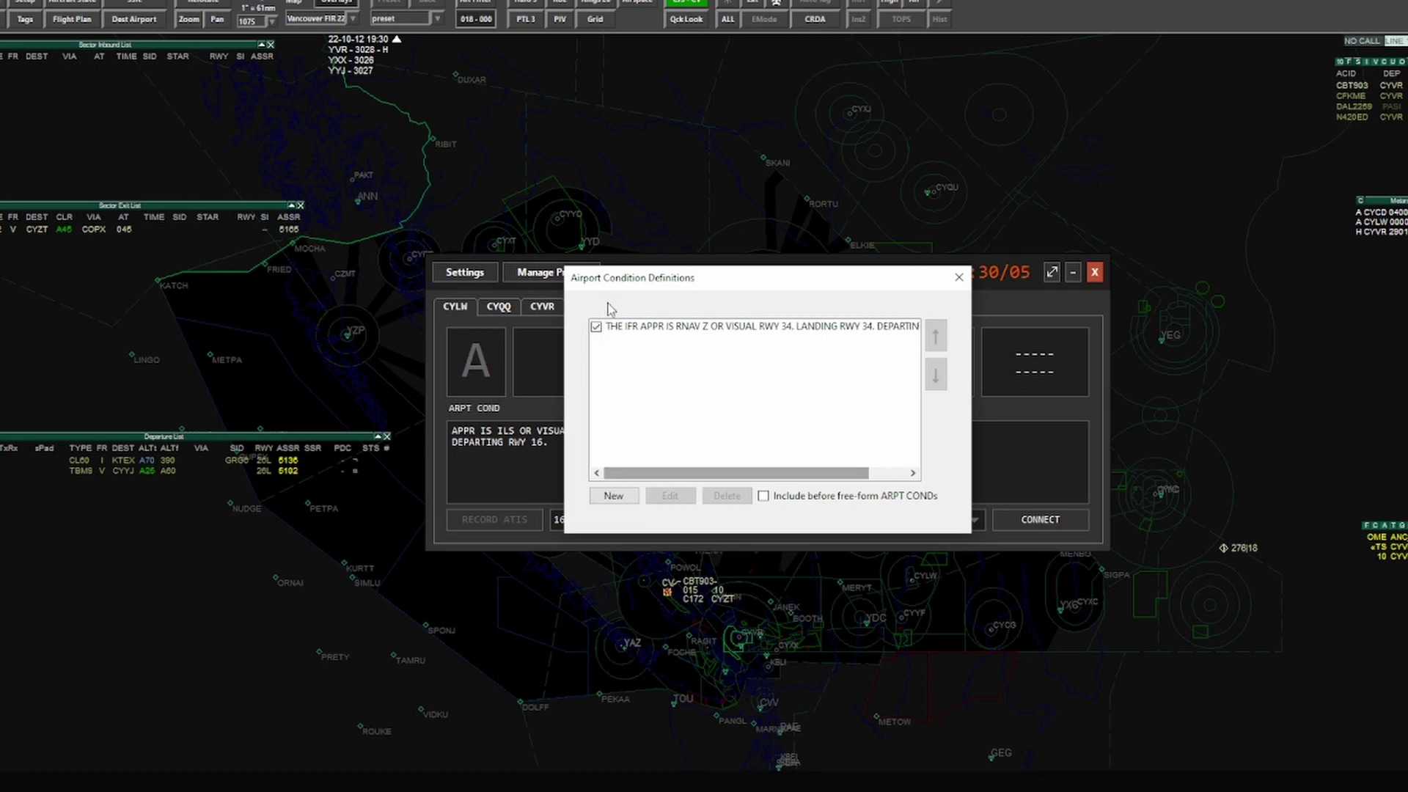
left_click(599, 330)
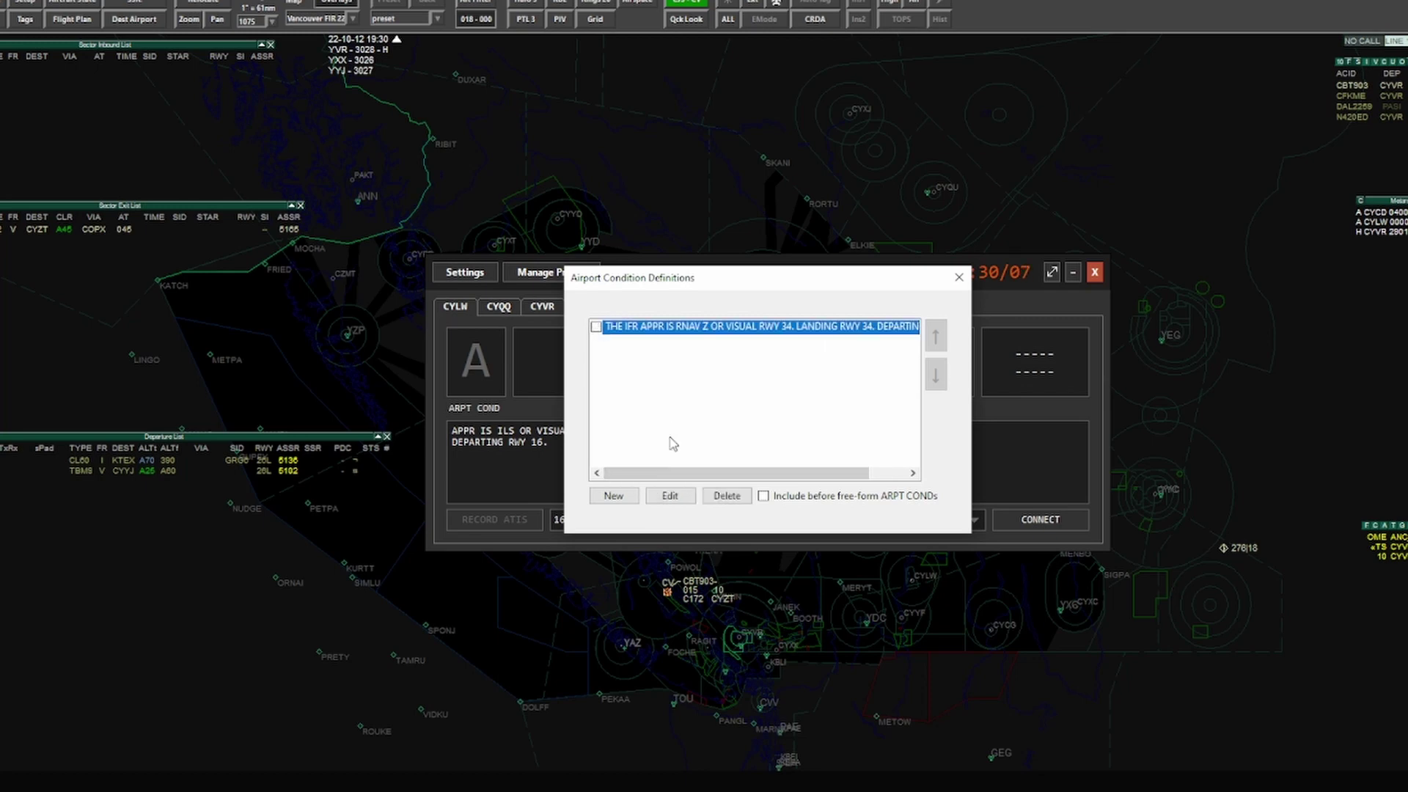
left_click(957, 285)
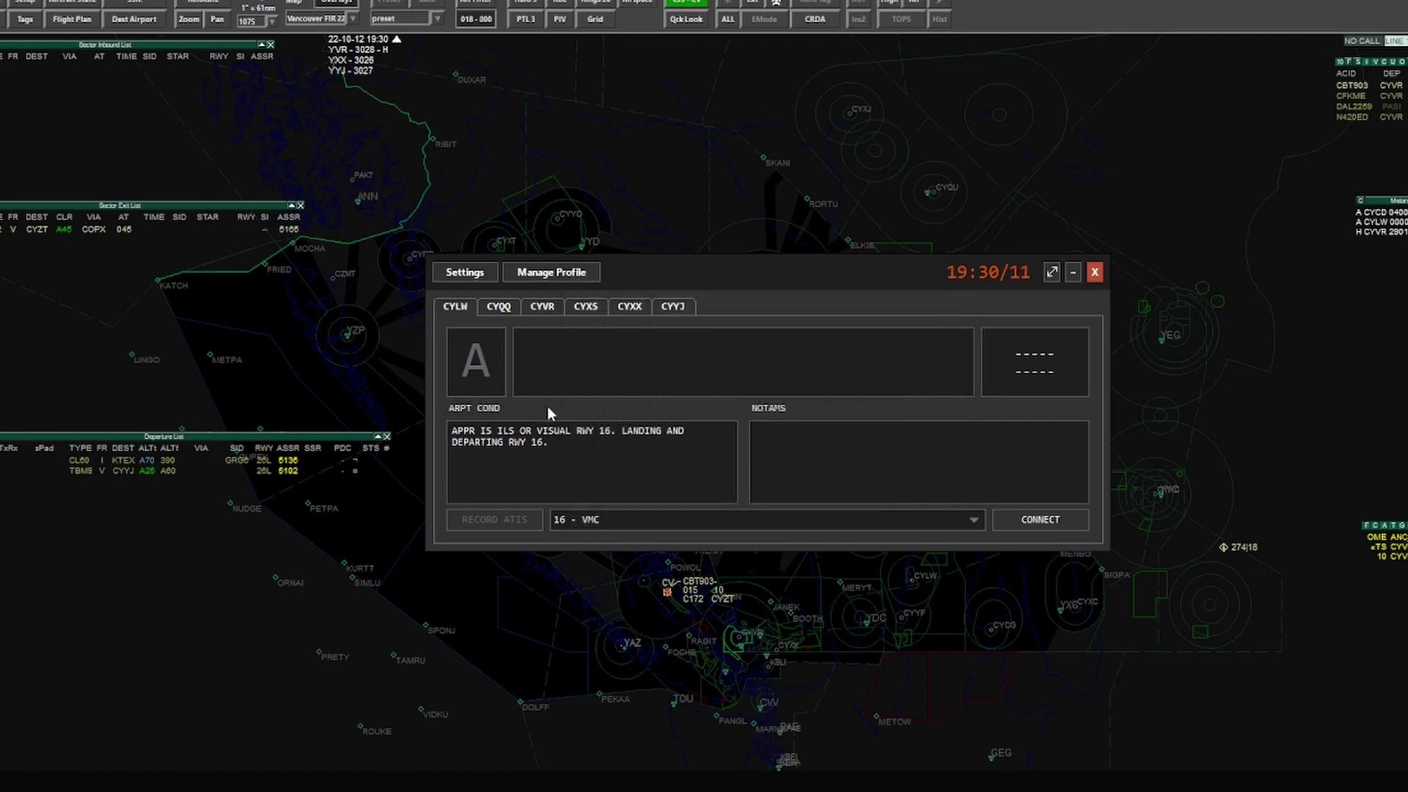
left_click(466, 410)
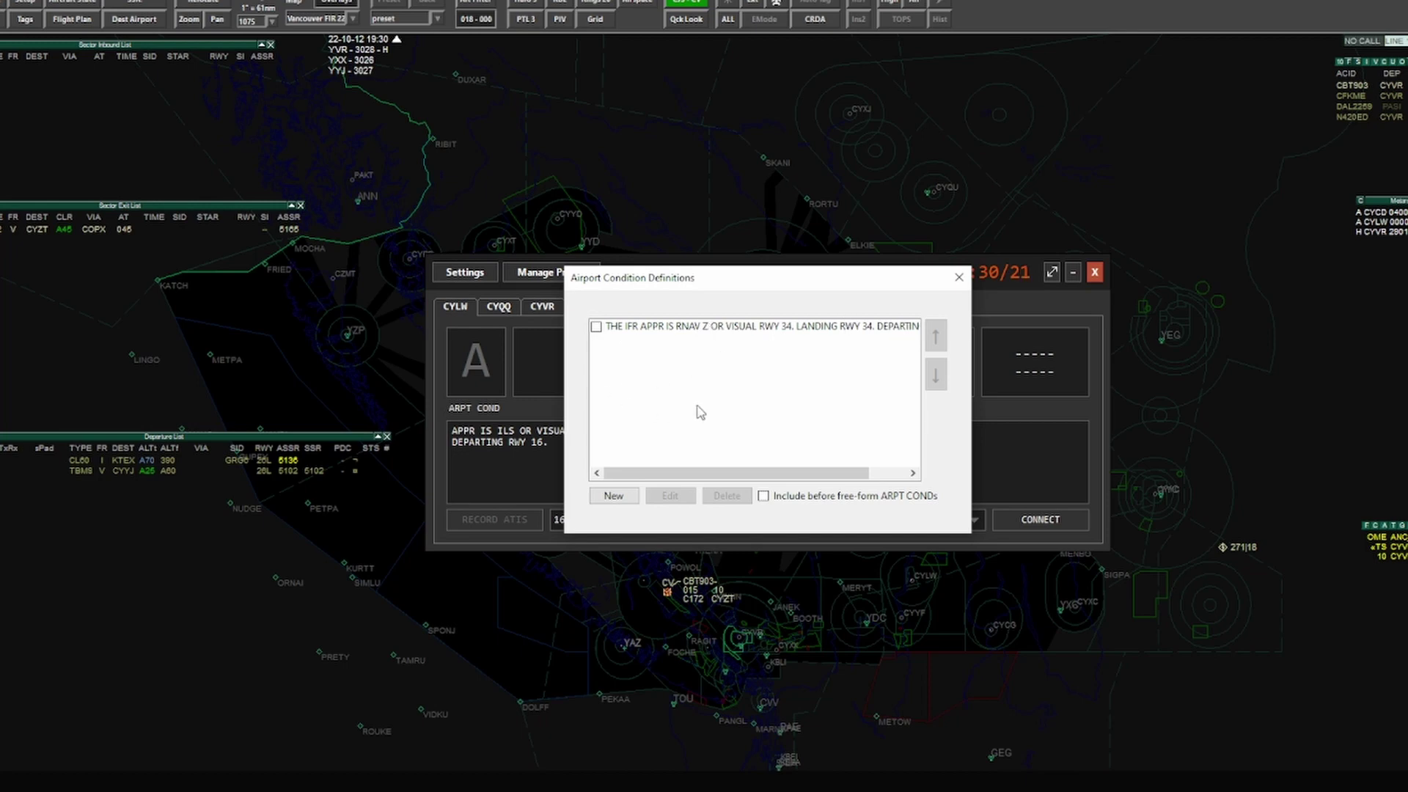
left_click_drag(666, 484, 705, 484)
left_click(963, 282)
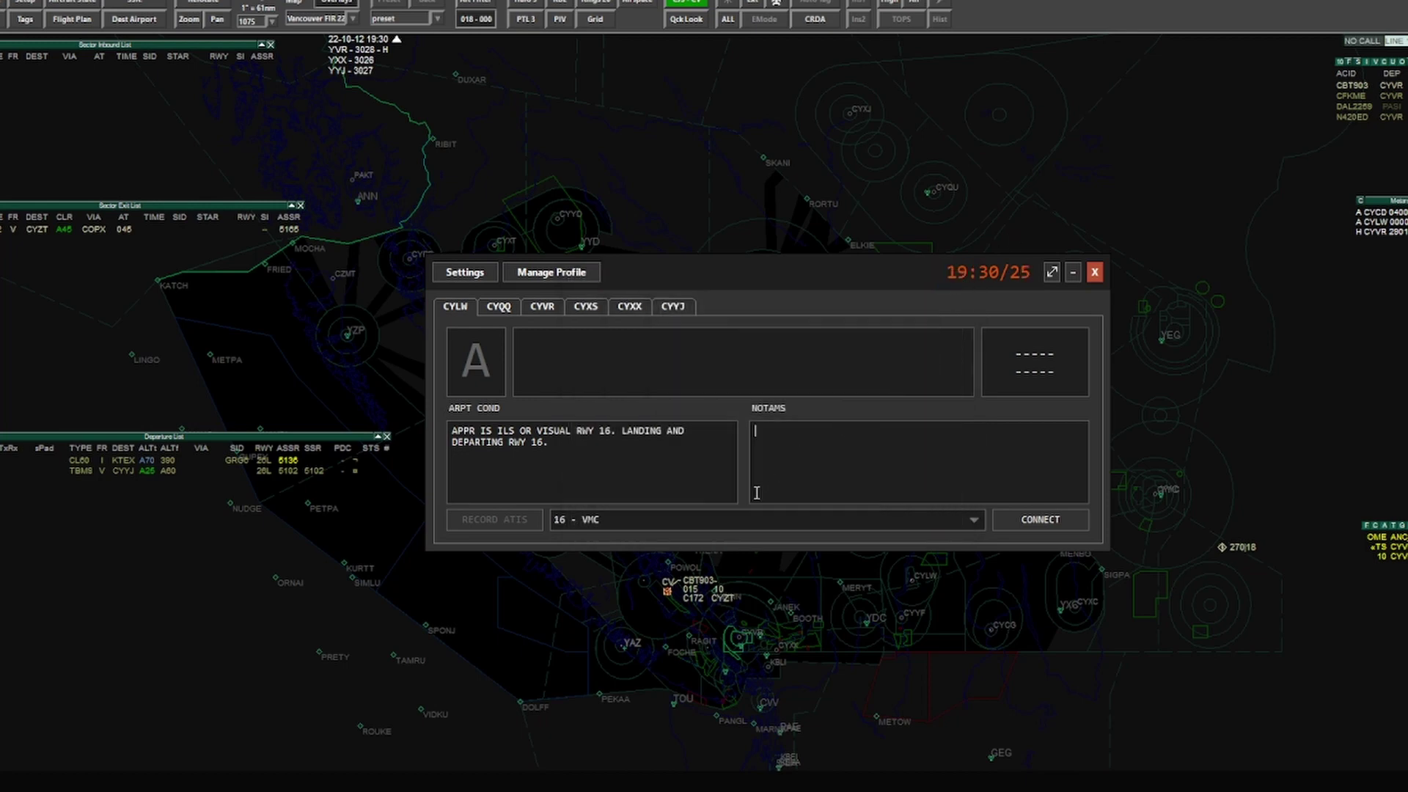
Step: Switch CYLW to 34 - VMC, review its conditions, and bring up NOTAM Definitions
left_click(739, 526)
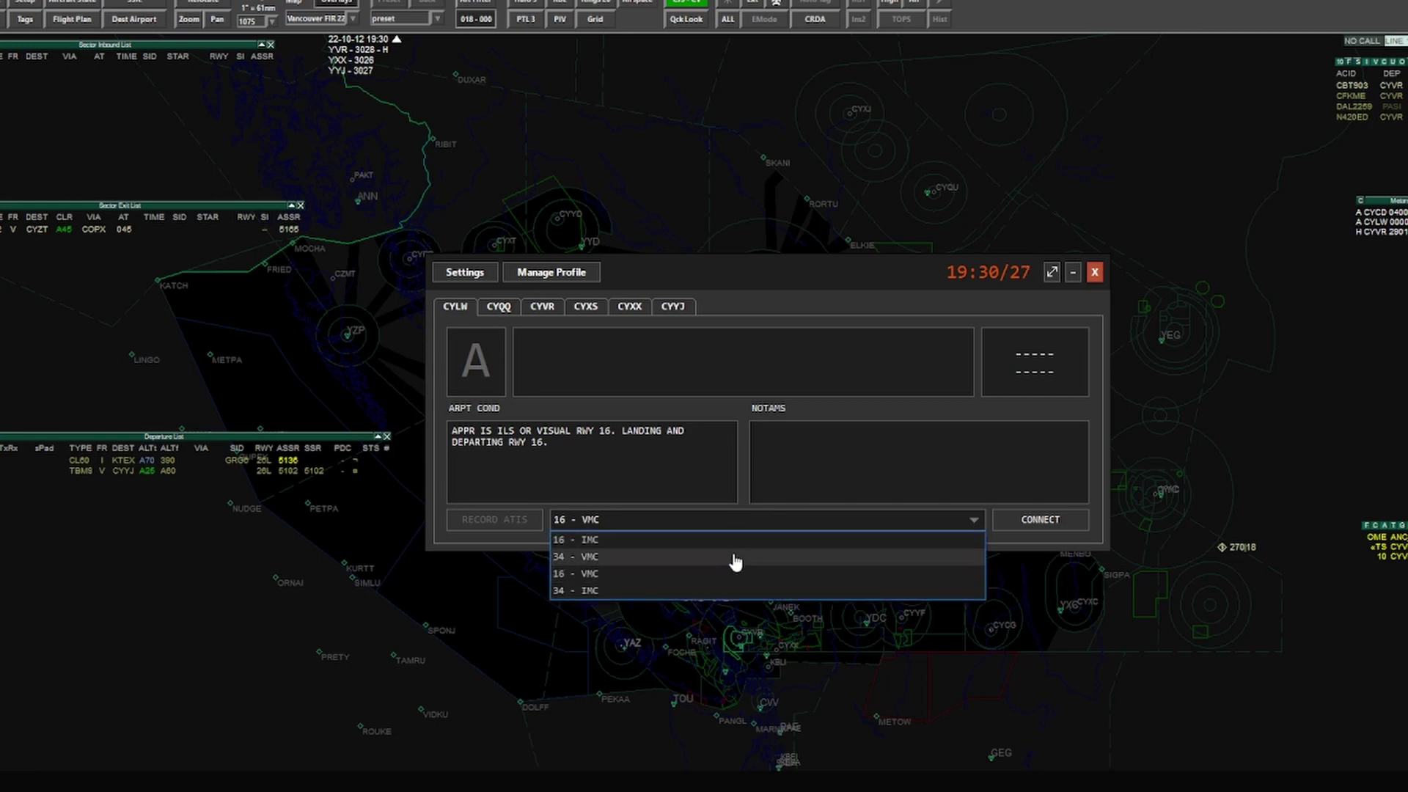
left_click(732, 561)
left_click(477, 409)
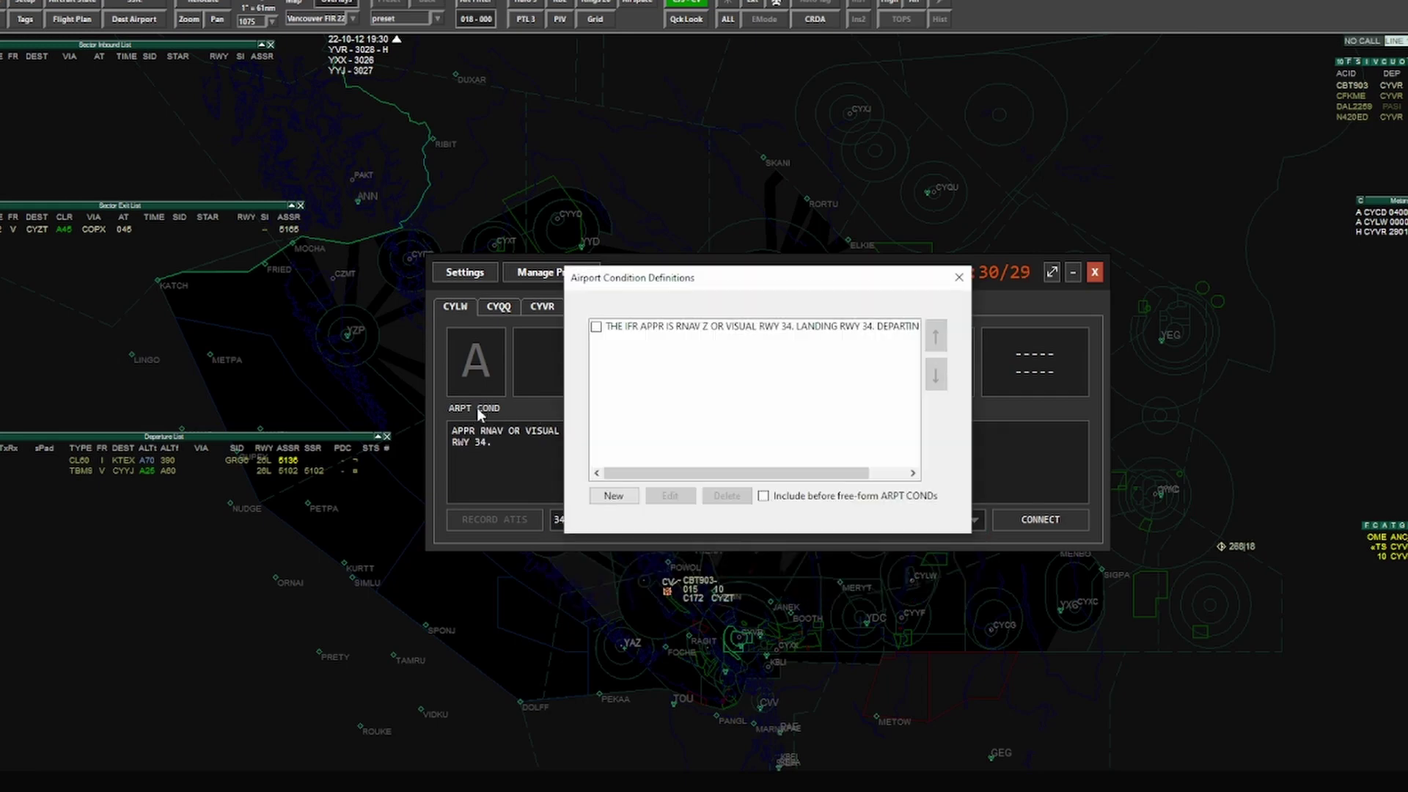
left_click_drag(759, 468, 696, 482)
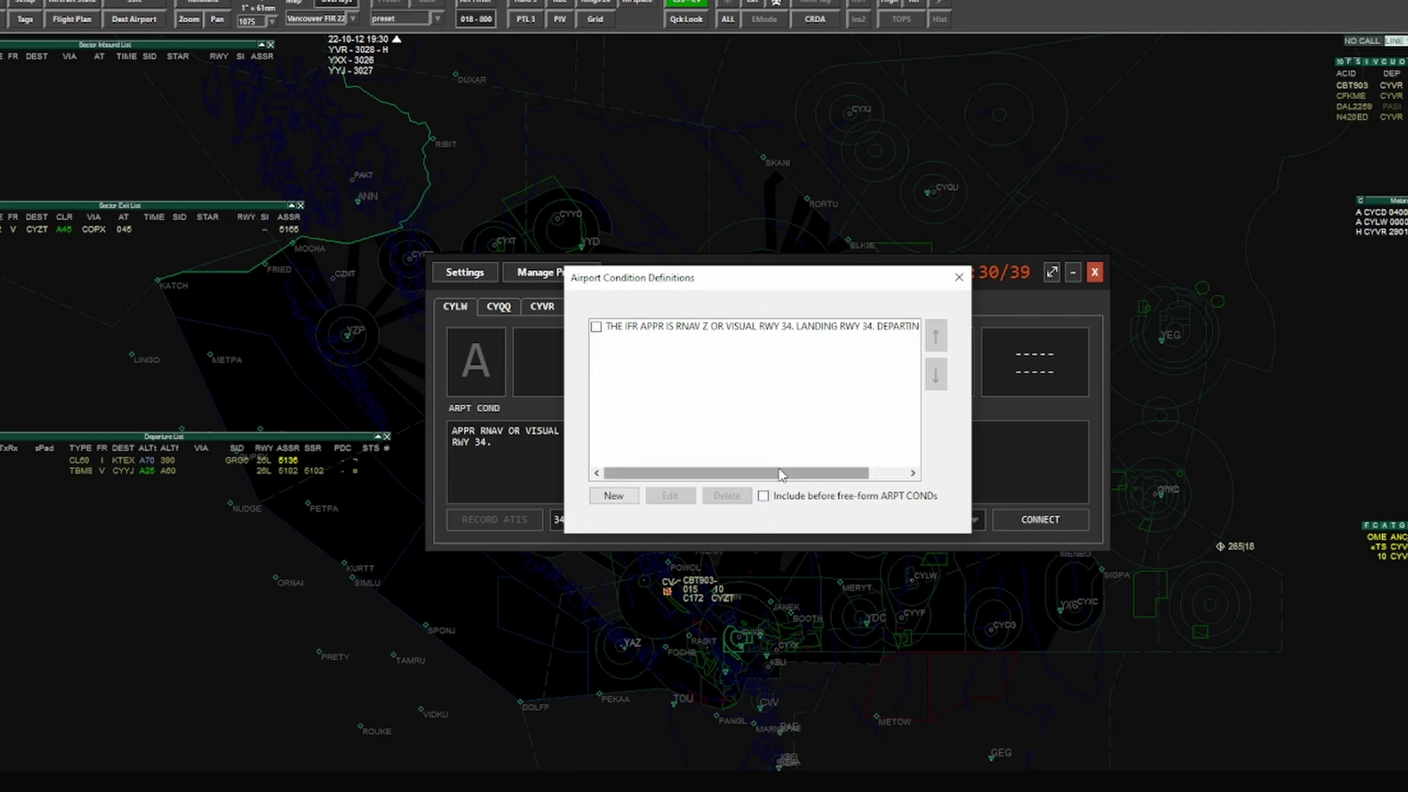
left_click_drag(842, 474, 880, 474)
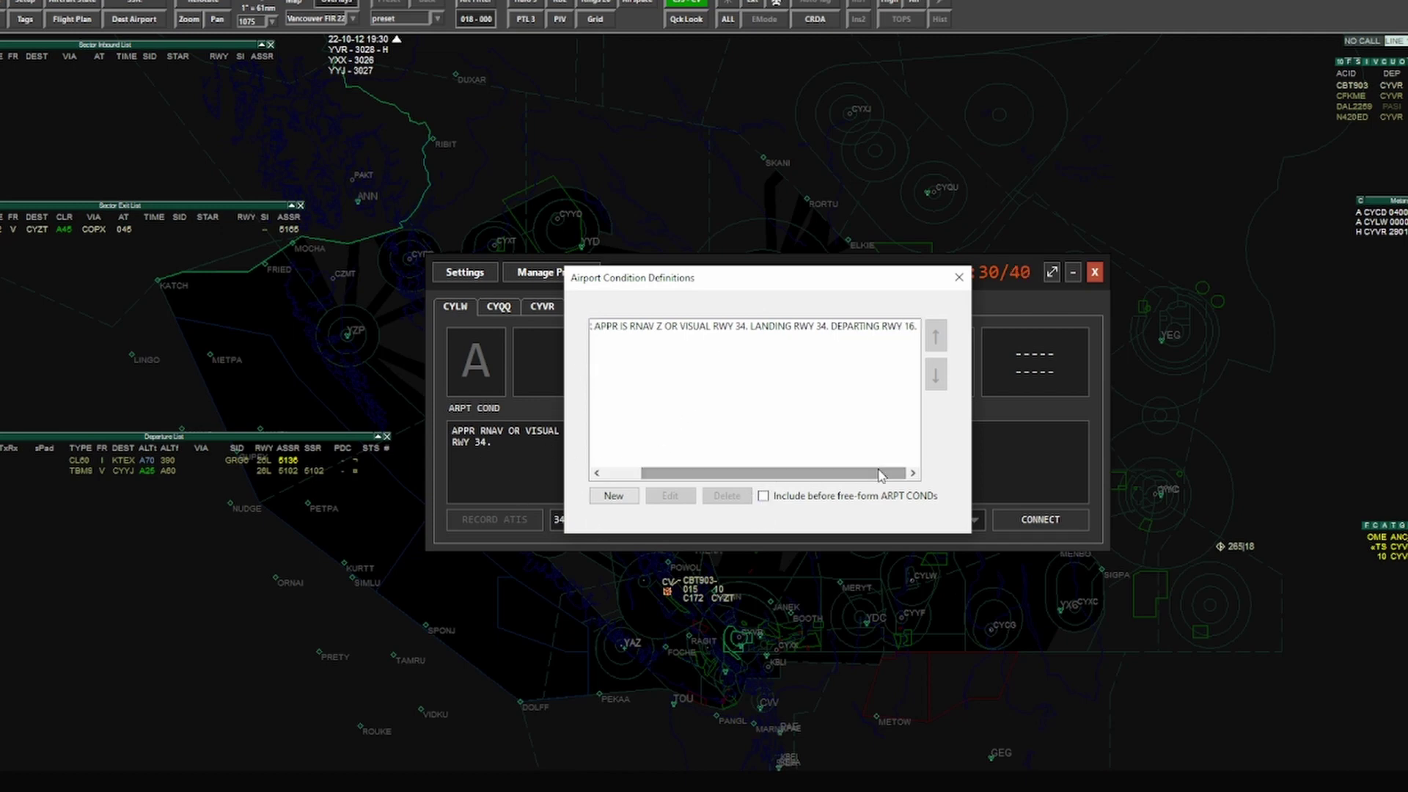
left_click(959, 275)
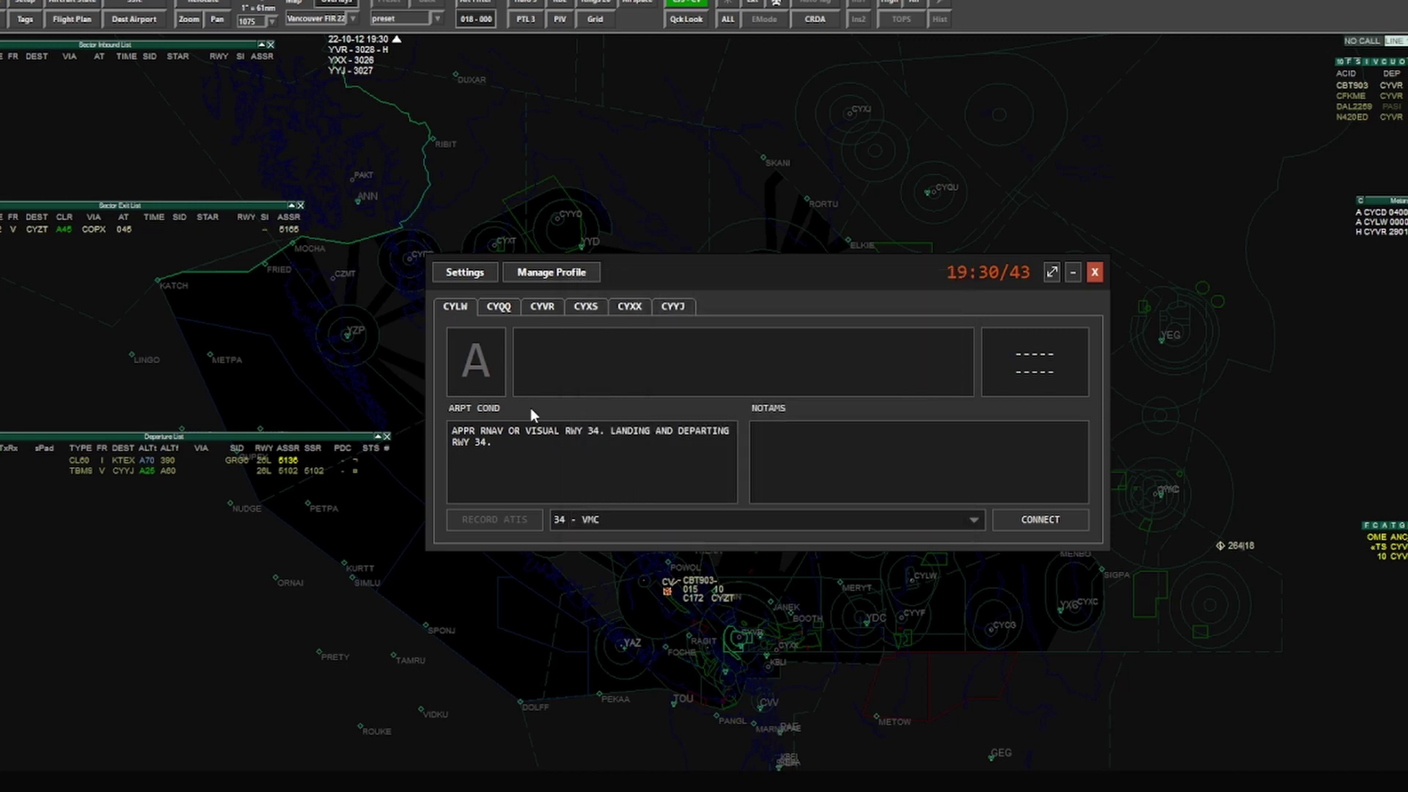
left_click(773, 407)
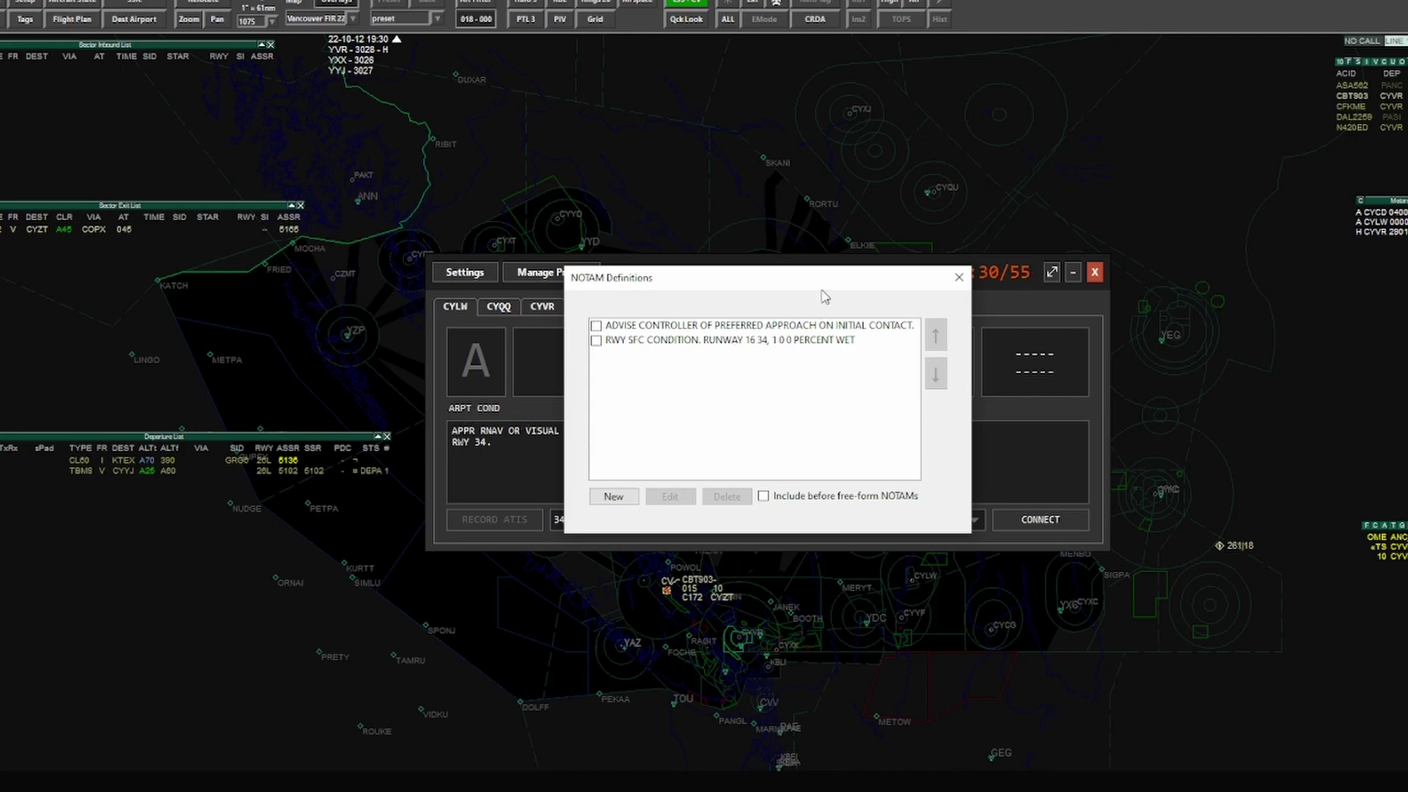
left_click_drag(833, 275, 633, 297)
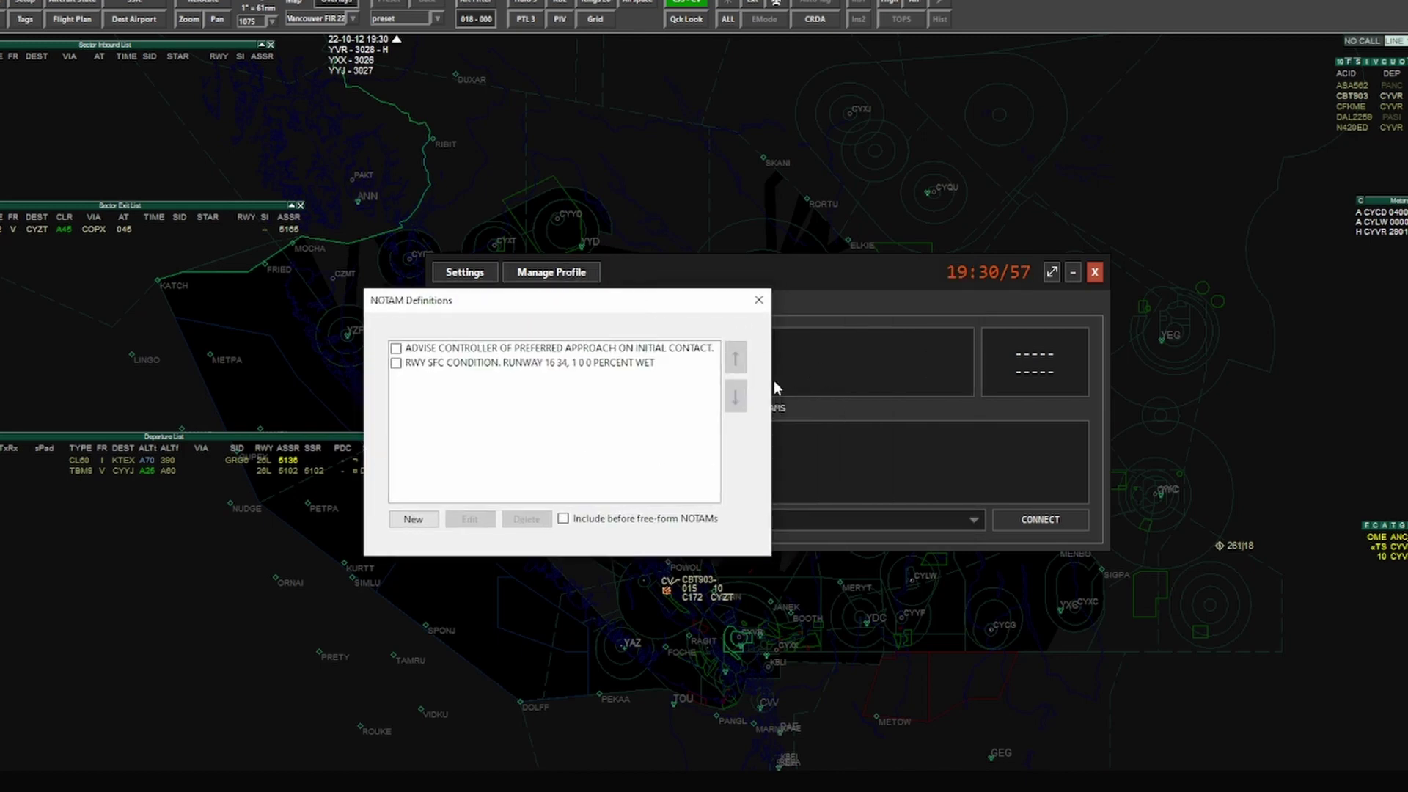
Step: Close NOTAM Definitions and enter the NOTAM 'CALL CTR ON 1333.70 WHEN AIRBORNE'
left_click(758, 300)
left_click(803, 477)
type("CALL CTR ON")
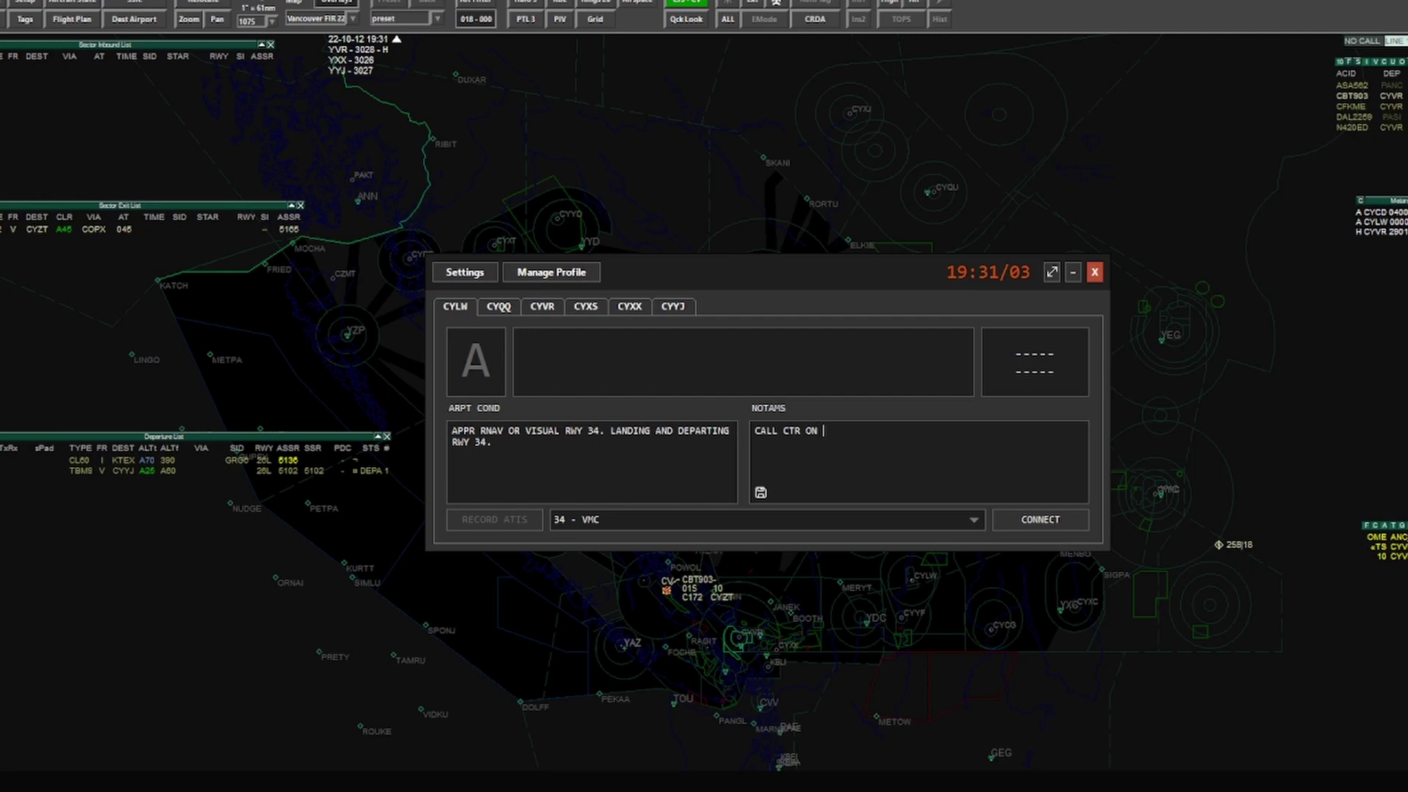
type(" 1333.70 WHEN AIRBO")
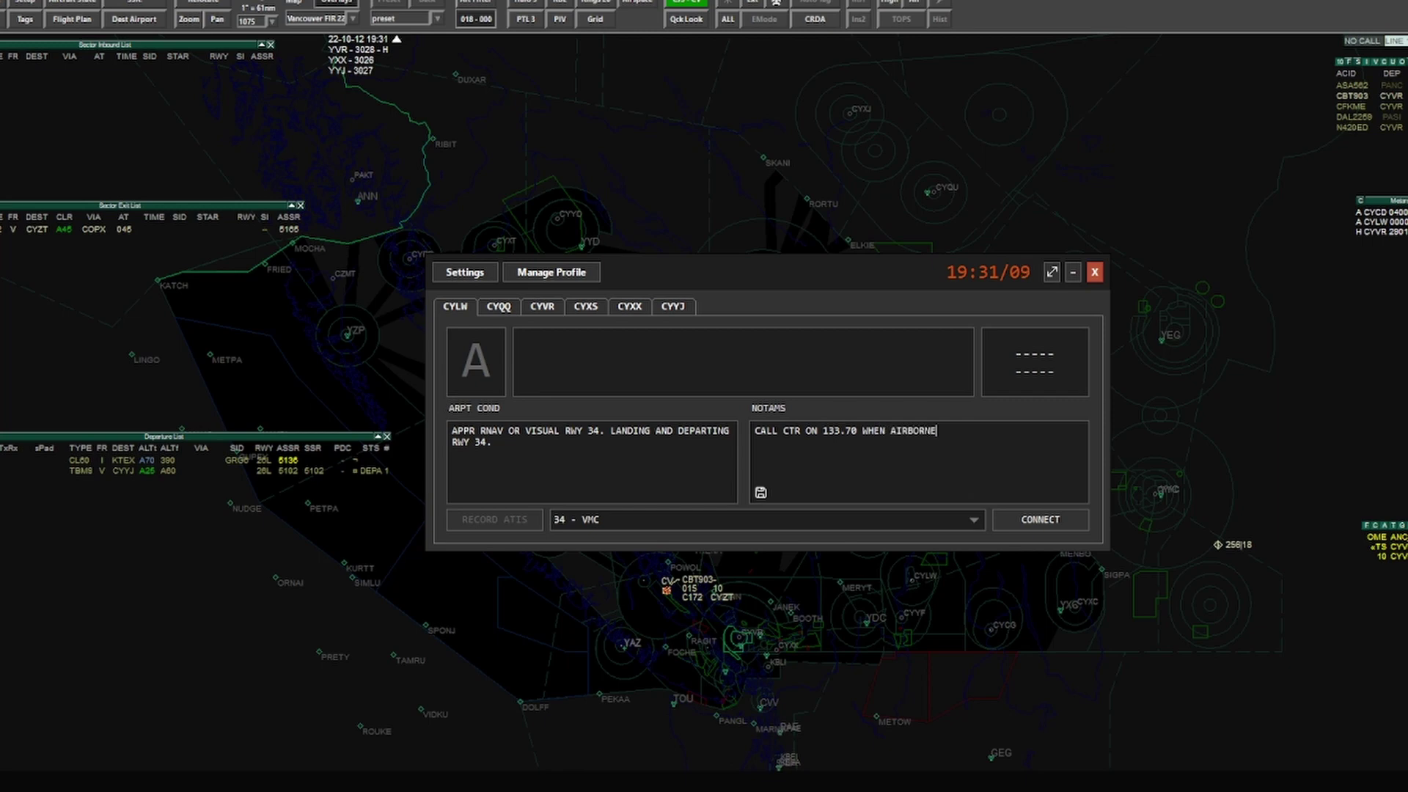
type("RNE")
Step: Save the CTR NOTAM, review the preferred-approach definition, then select all NOTAMS text
left_click(761, 492)
left_click(770, 408)
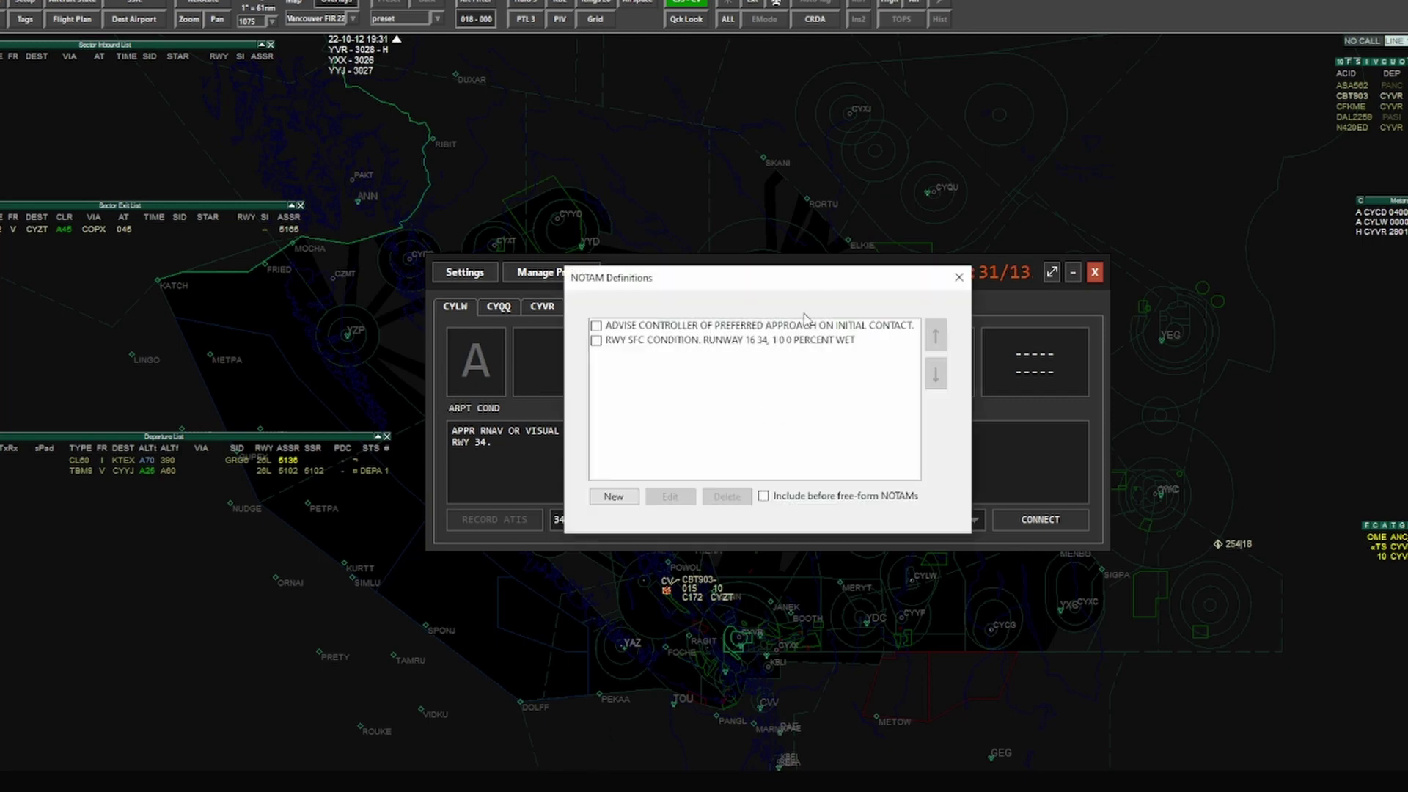
left_click_drag(803, 291, 735, 142)
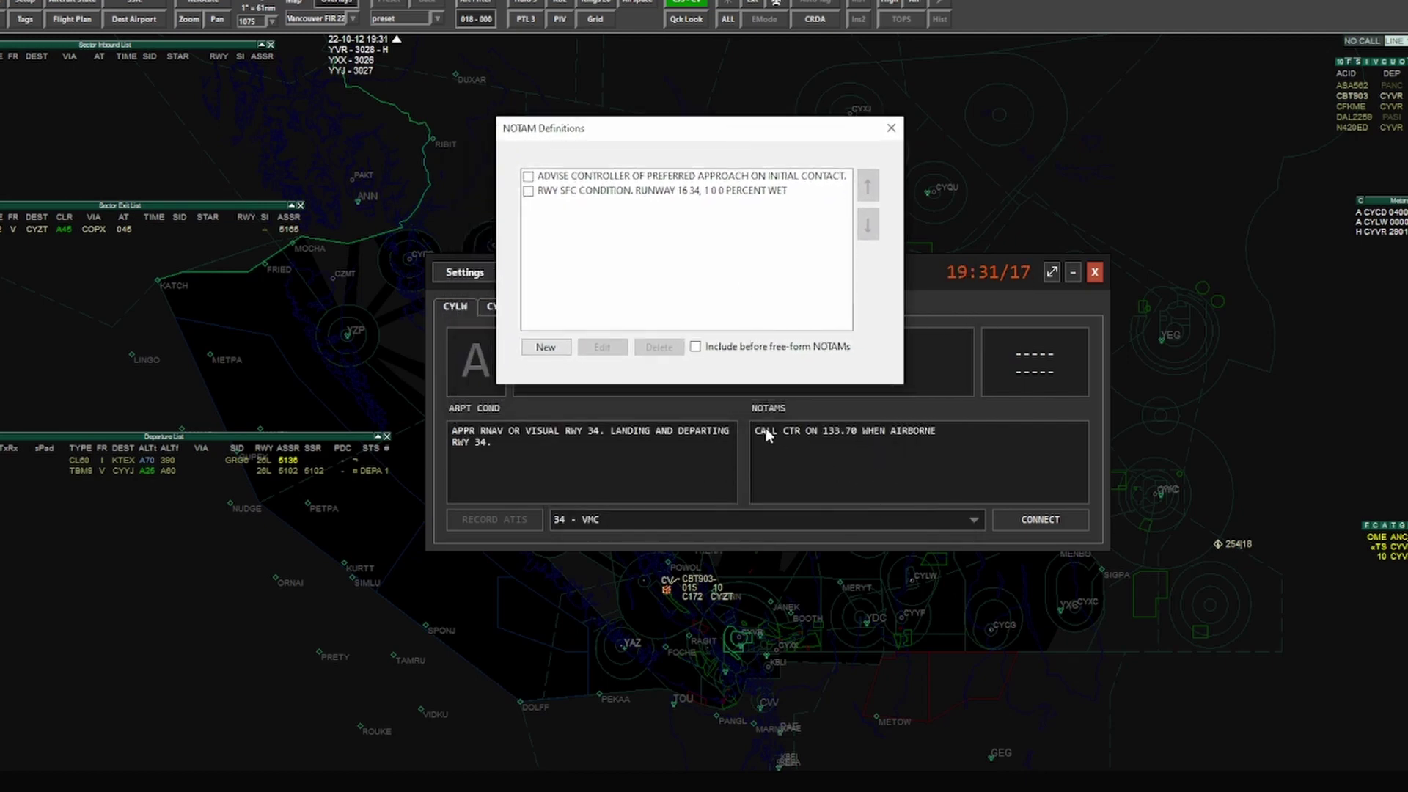
left_click(531, 179)
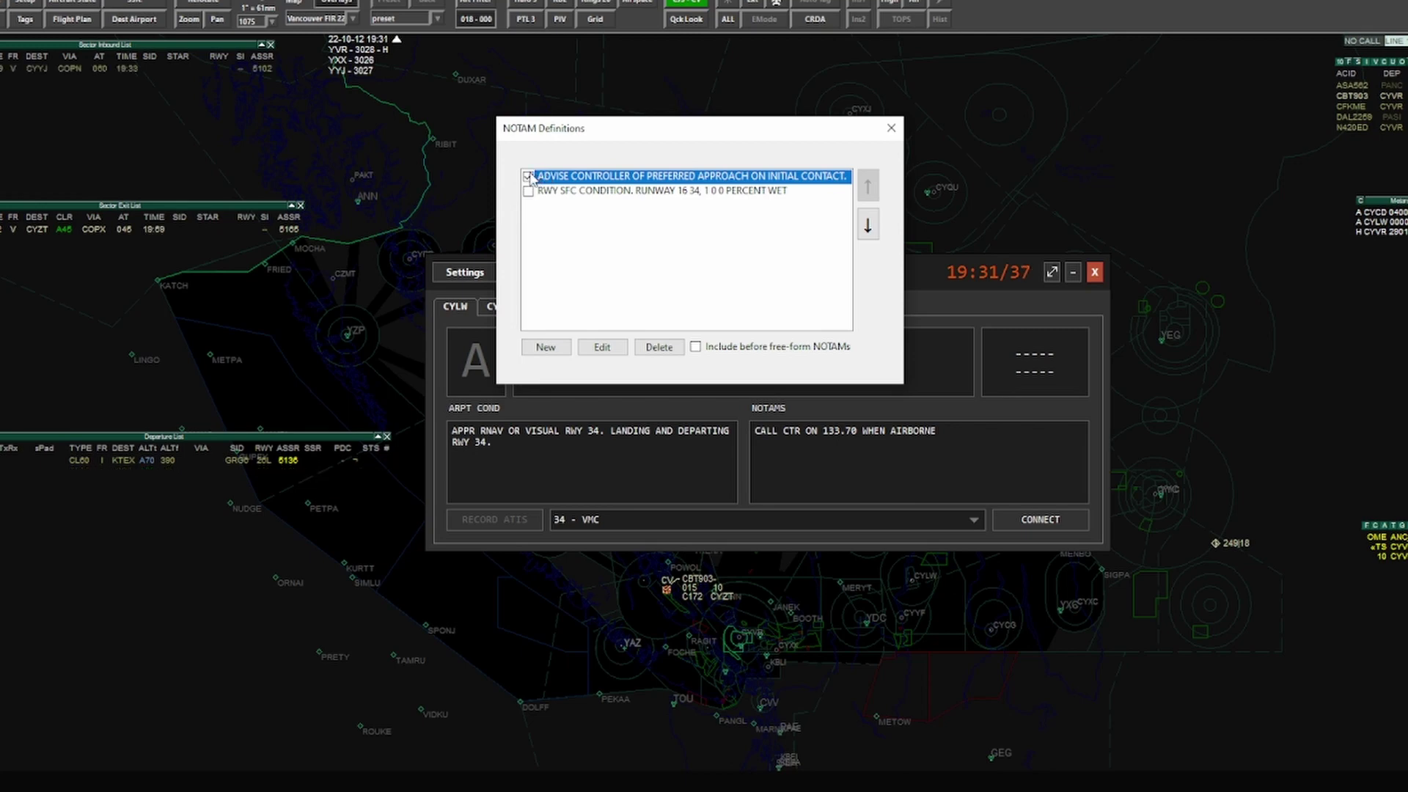
left_click(892, 129)
left_click_drag(1032, 449, 546, 405)
Step: Enable the preferred-approach advisory NOTAM for CYLW's 16 - IMC runway configuration
key("BackSpace")
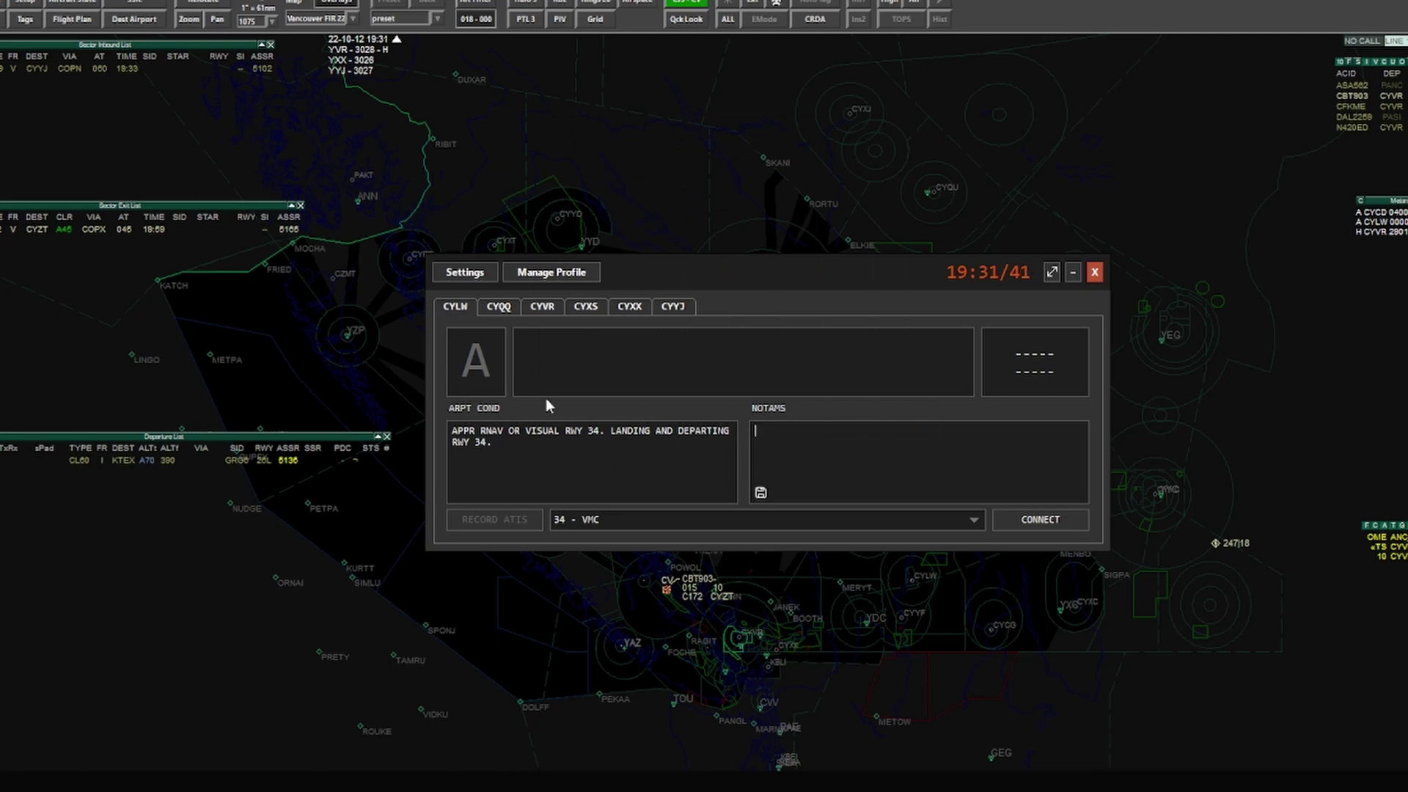
key("ctrl+z")
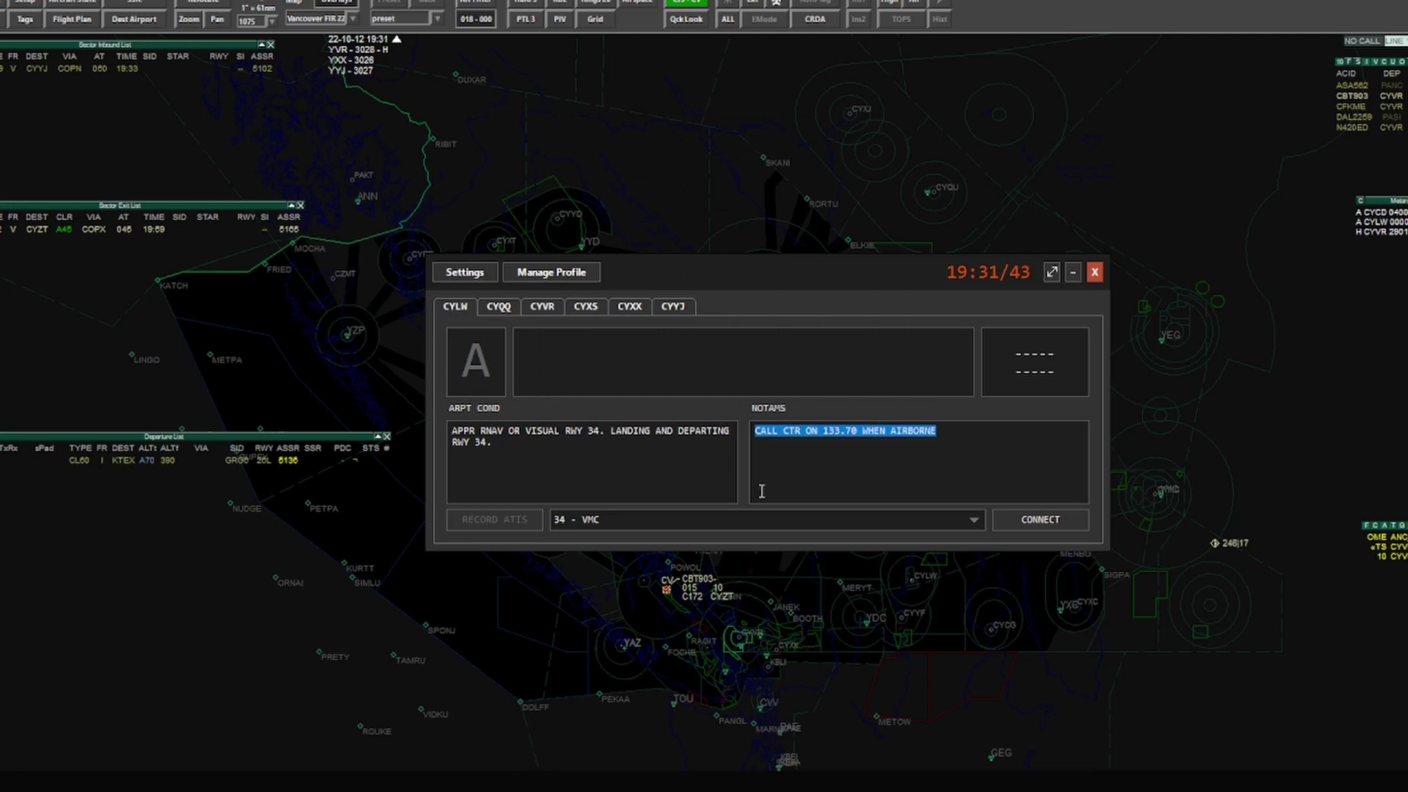
left_click(670, 520)
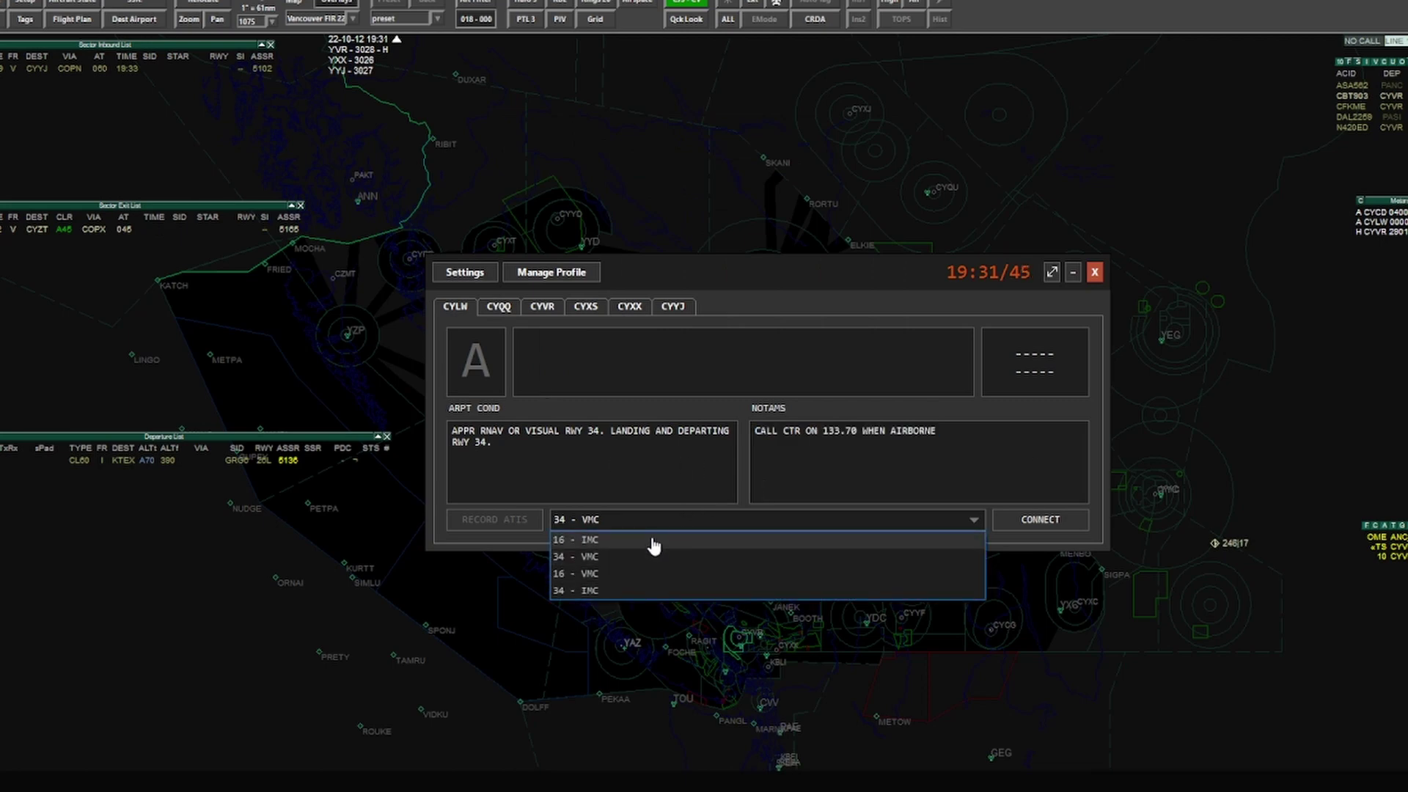
left_click(651, 554)
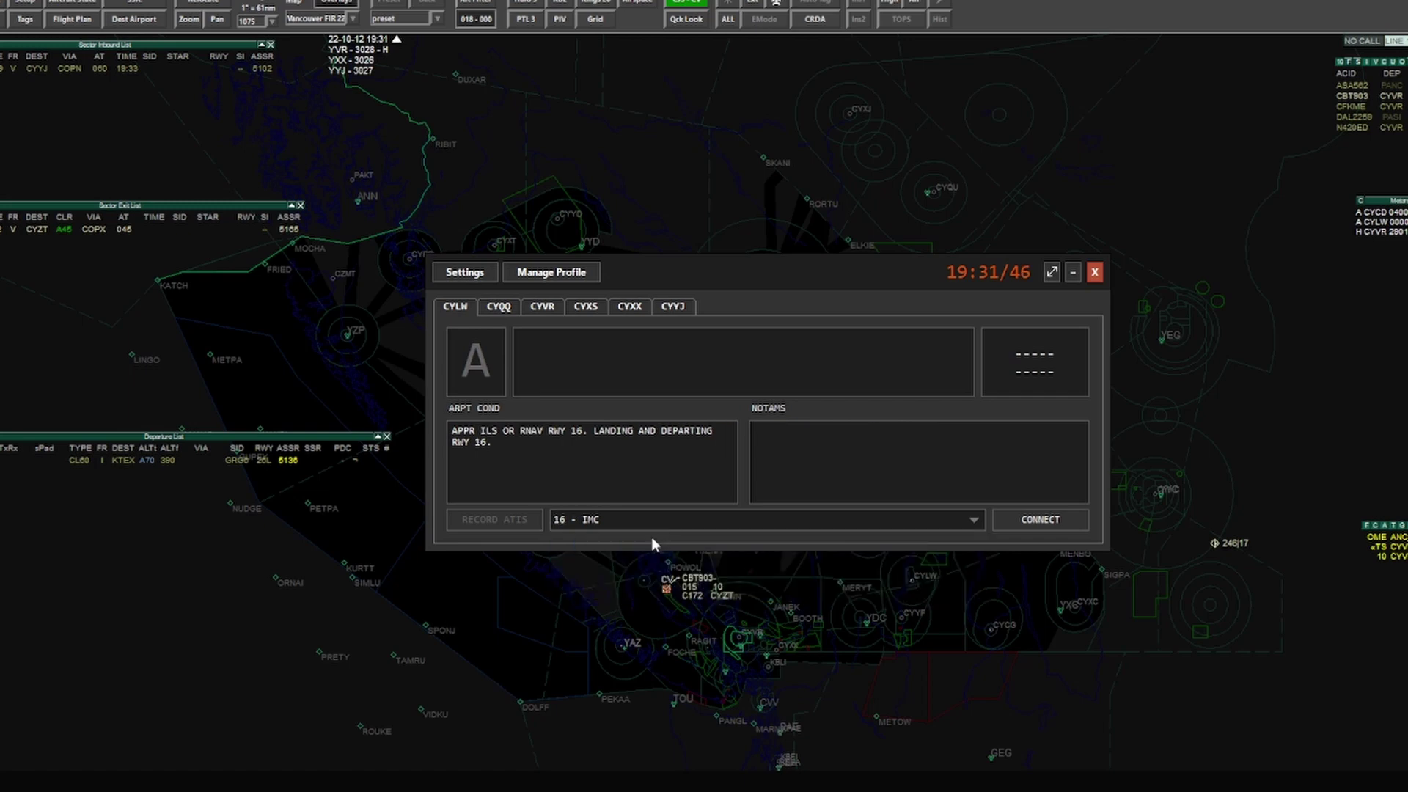
left_click(784, 410)
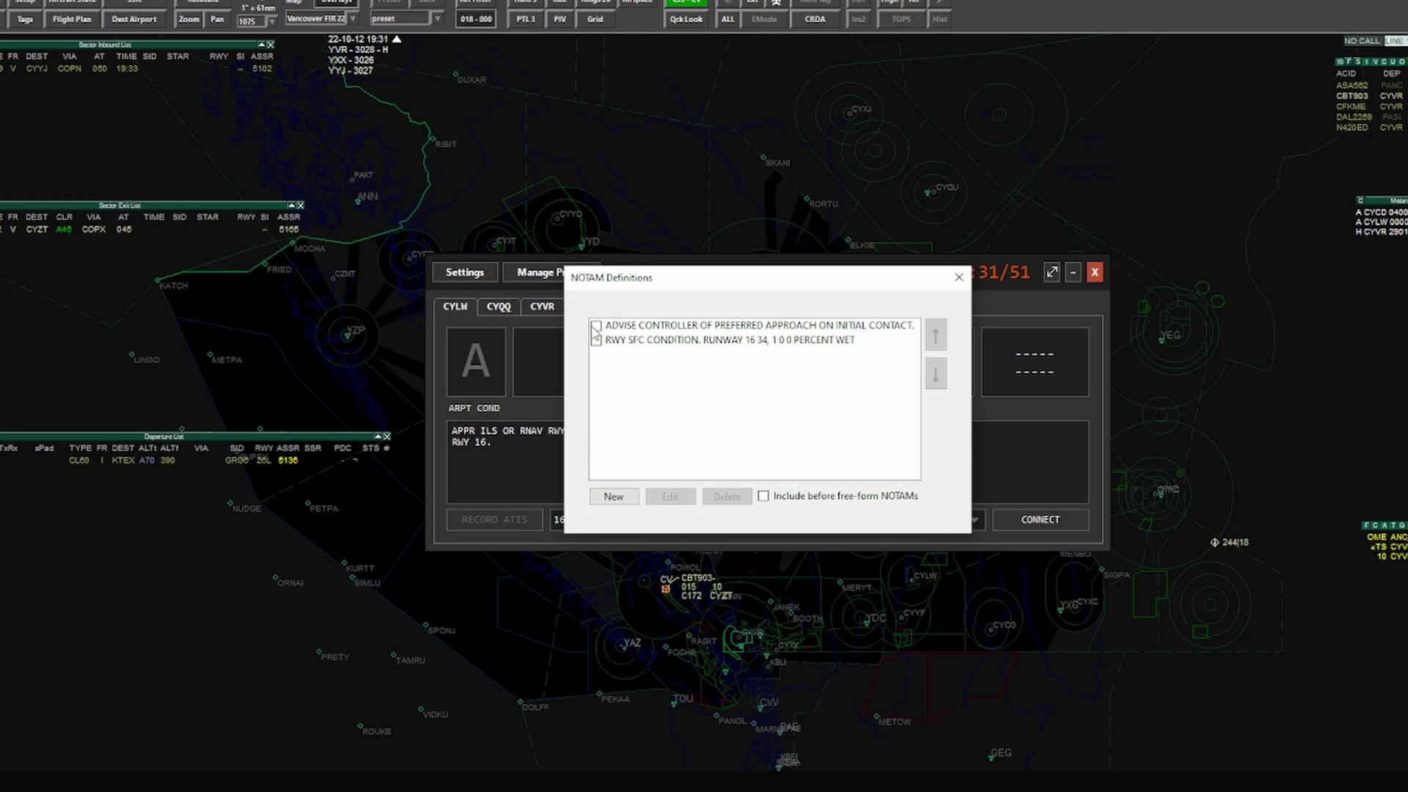
left_click(595, 326)
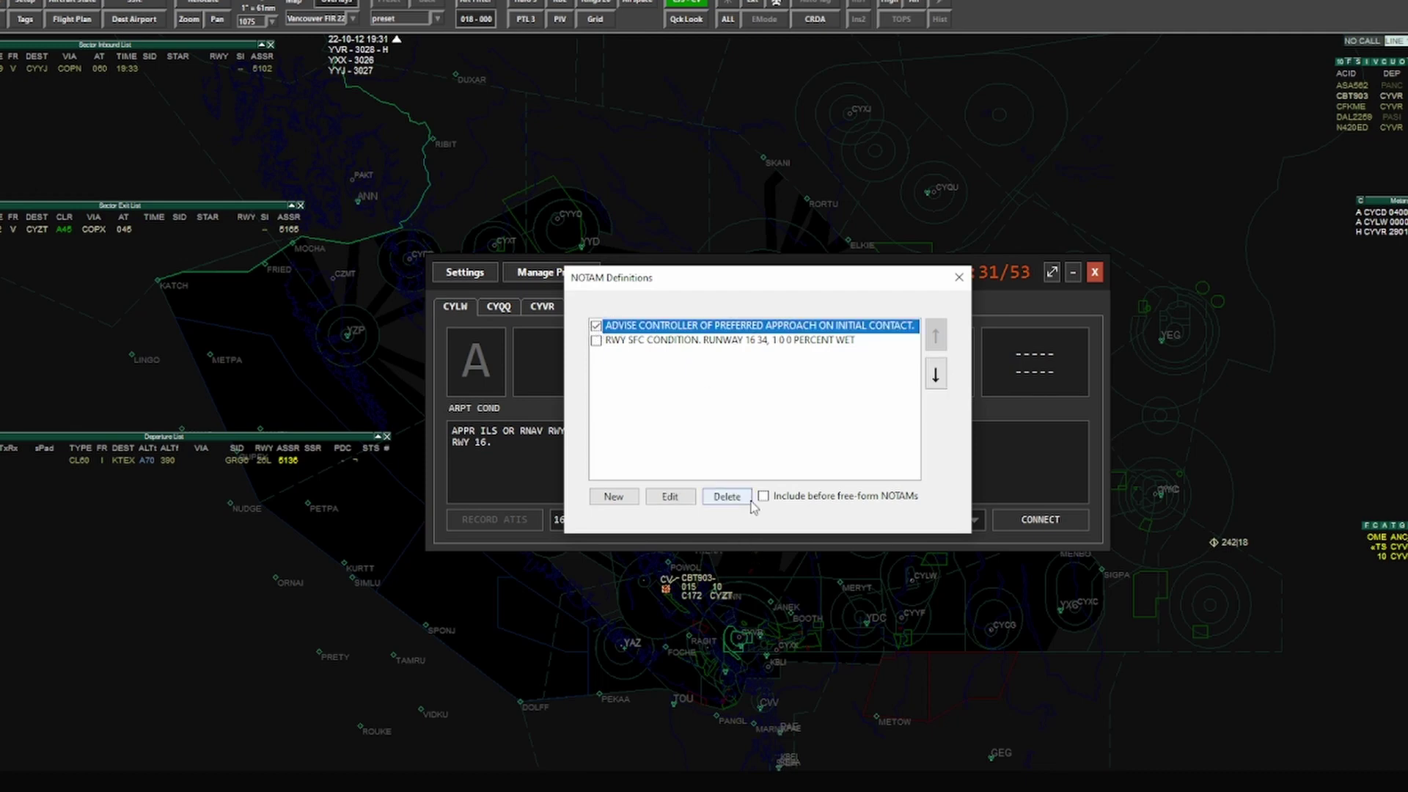
left_click(958, 278)
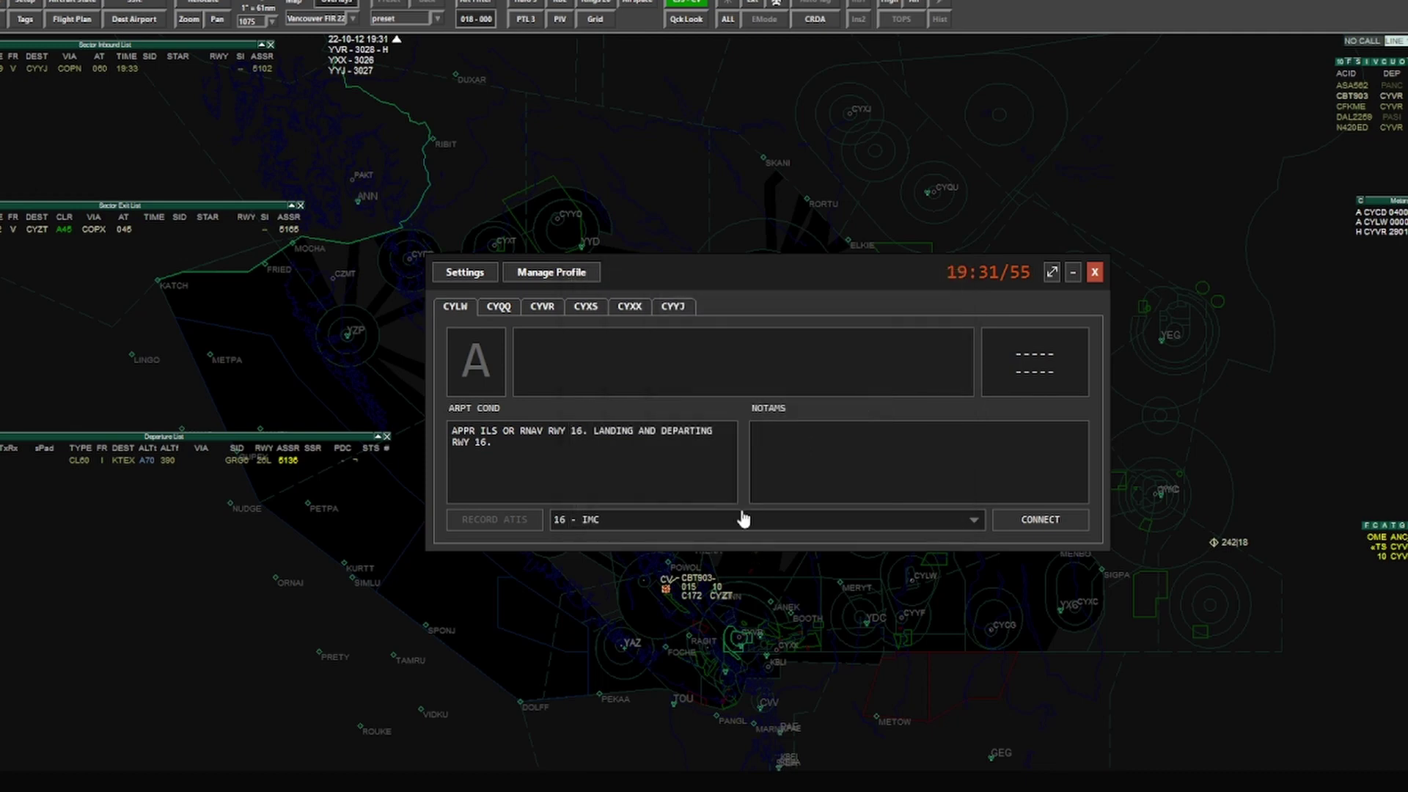
Step: Switch CYLW back to the 34 - VMC configuration and reopen its NOTAM definitions
left_click(723, 529)
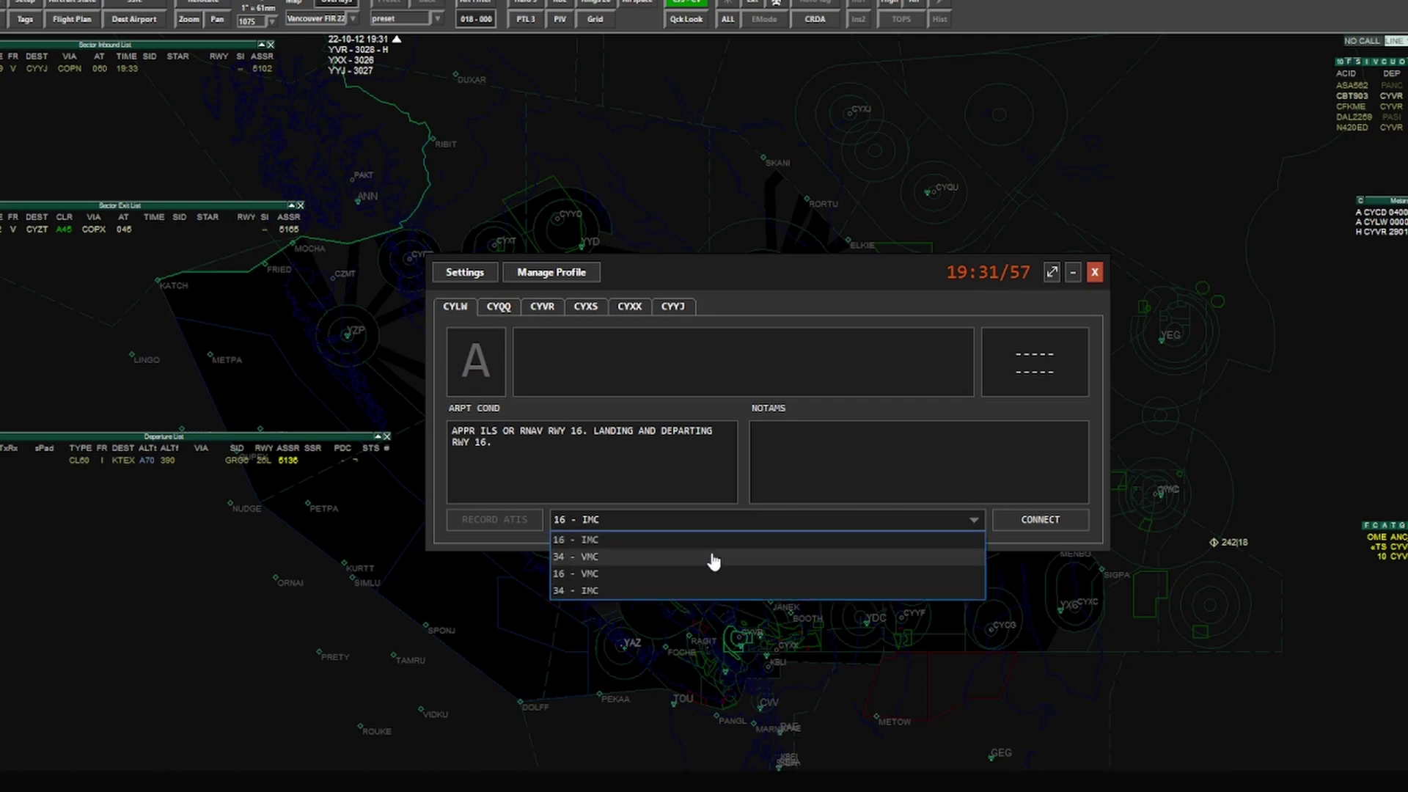
left_click(711, 553)
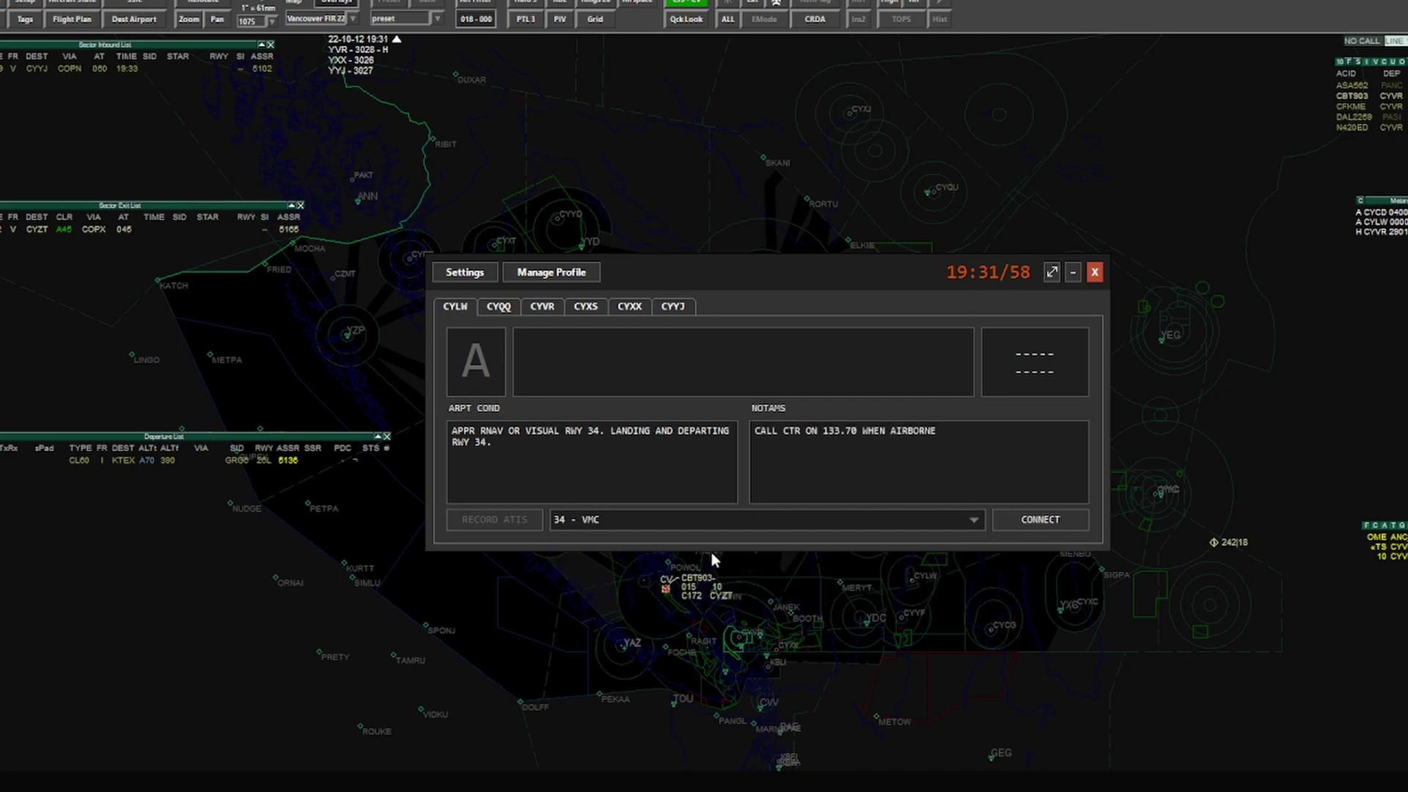
left_click(766, 407)
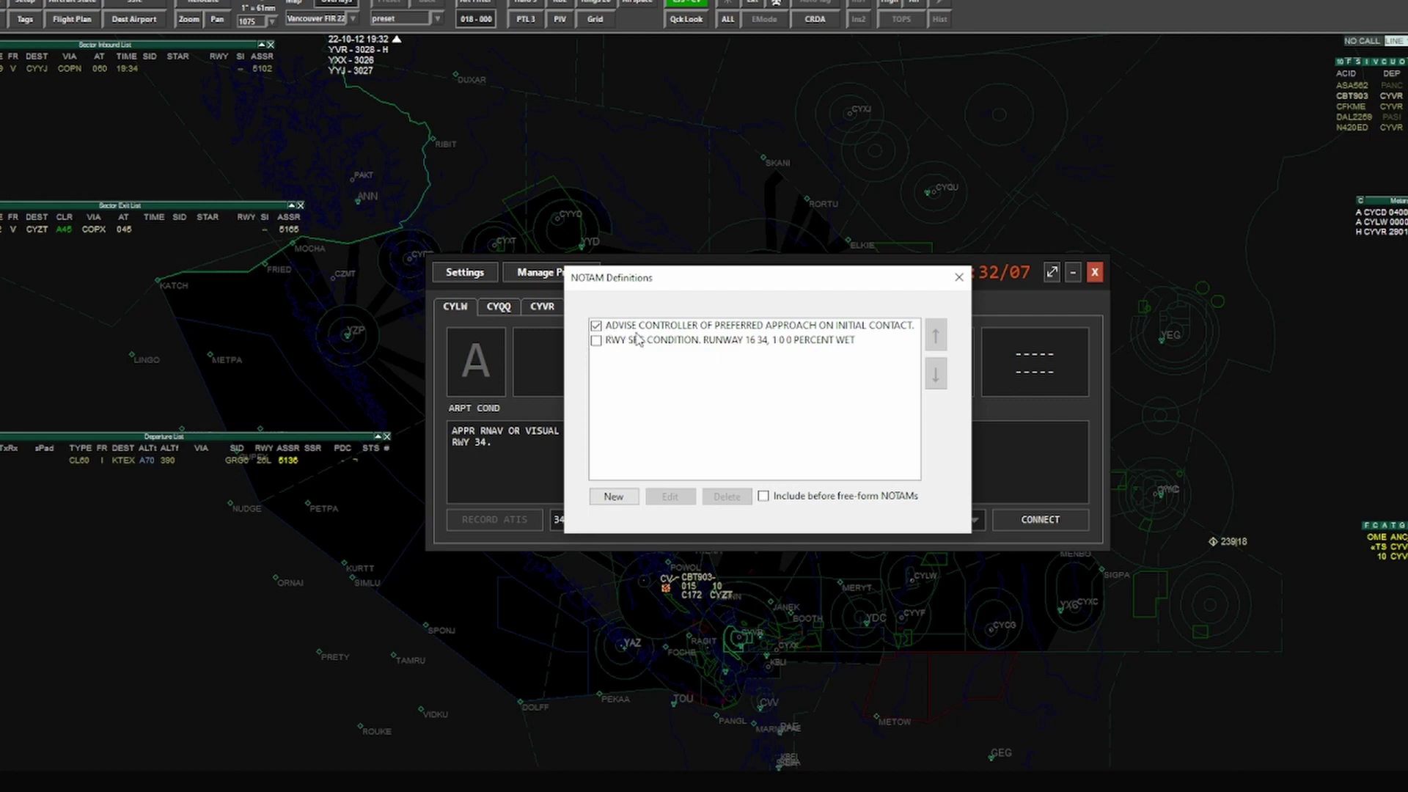
Step: Close CYLW's NOTAM list, inspect CYVR's NOTAM definitions, then go back to CYLW
left_click(598, 328)
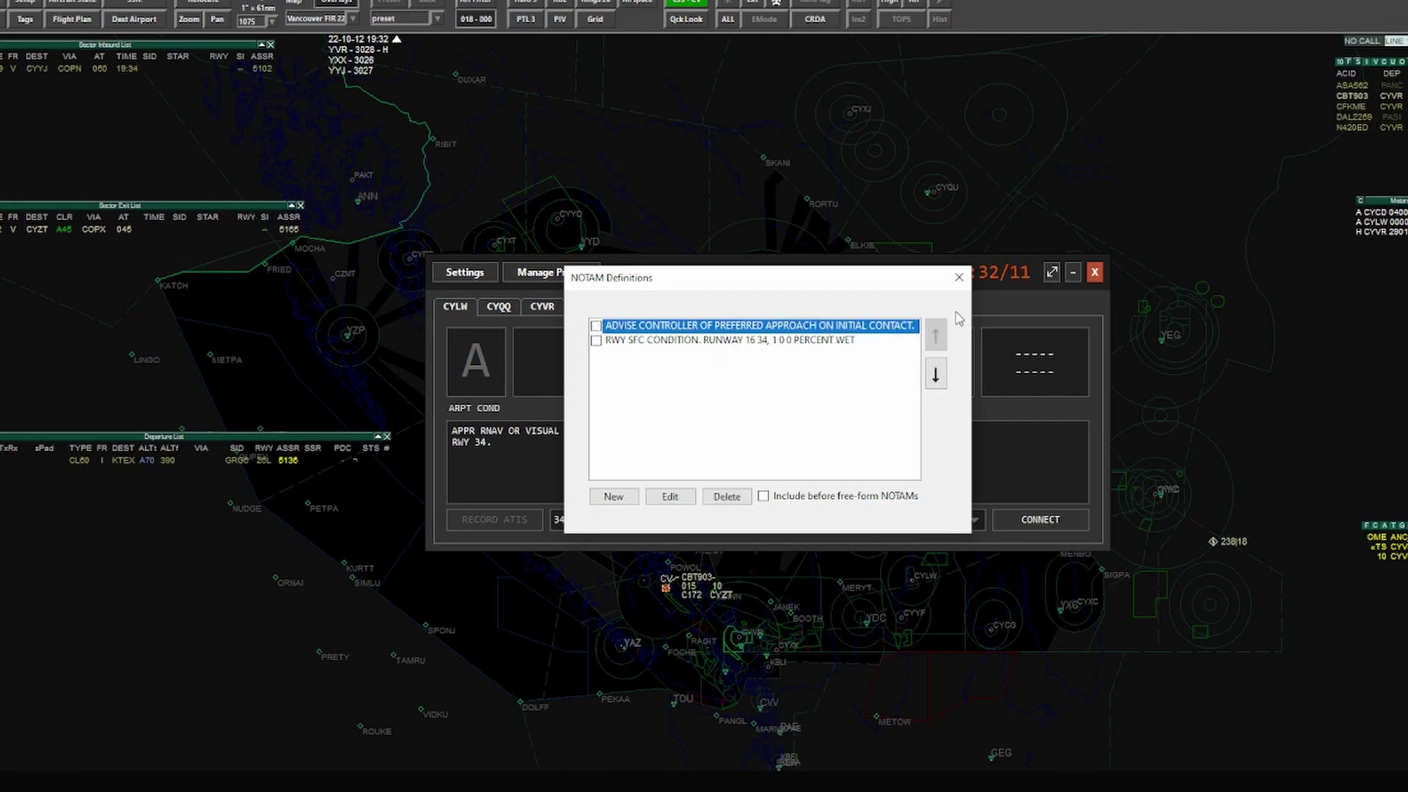
left_click(957, 278)
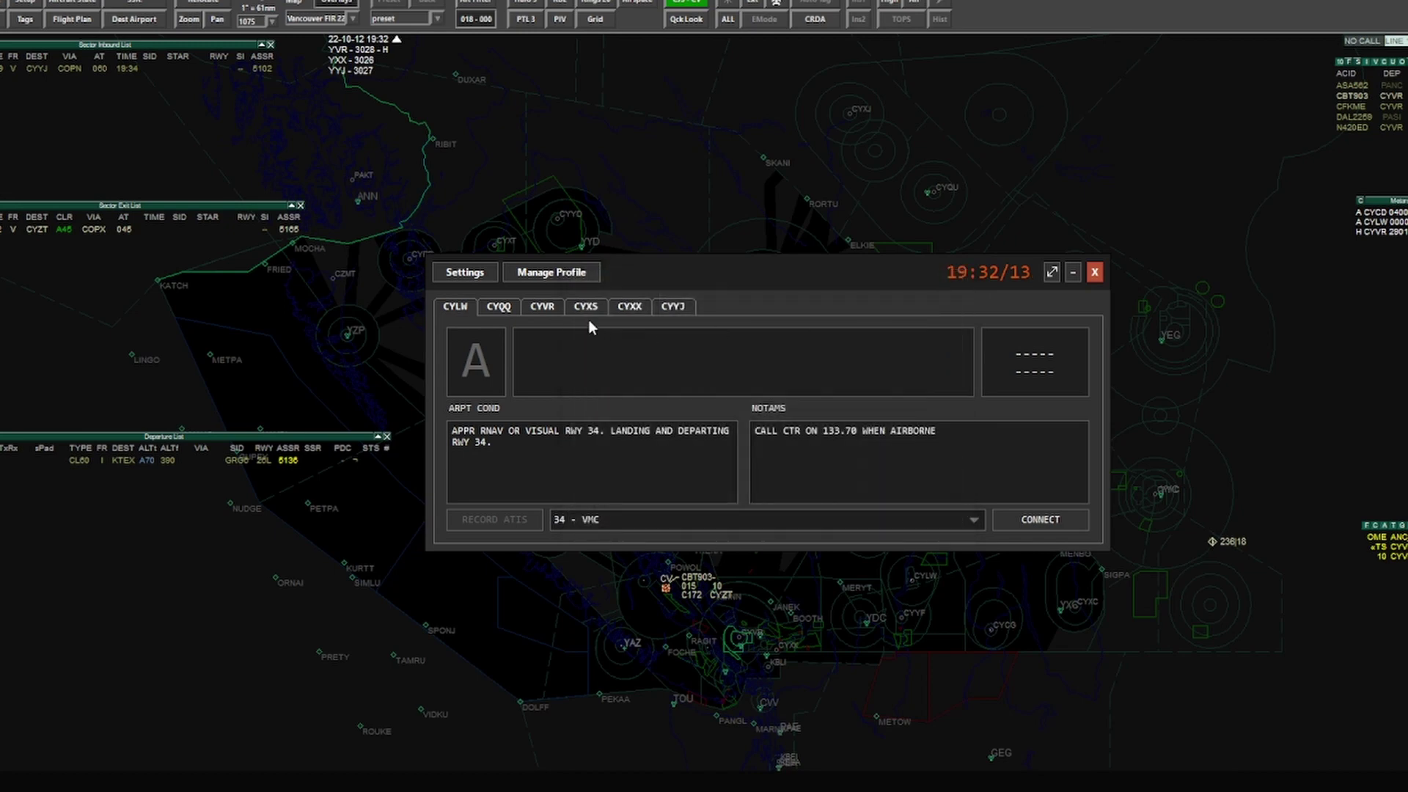
left_click(544, 307)
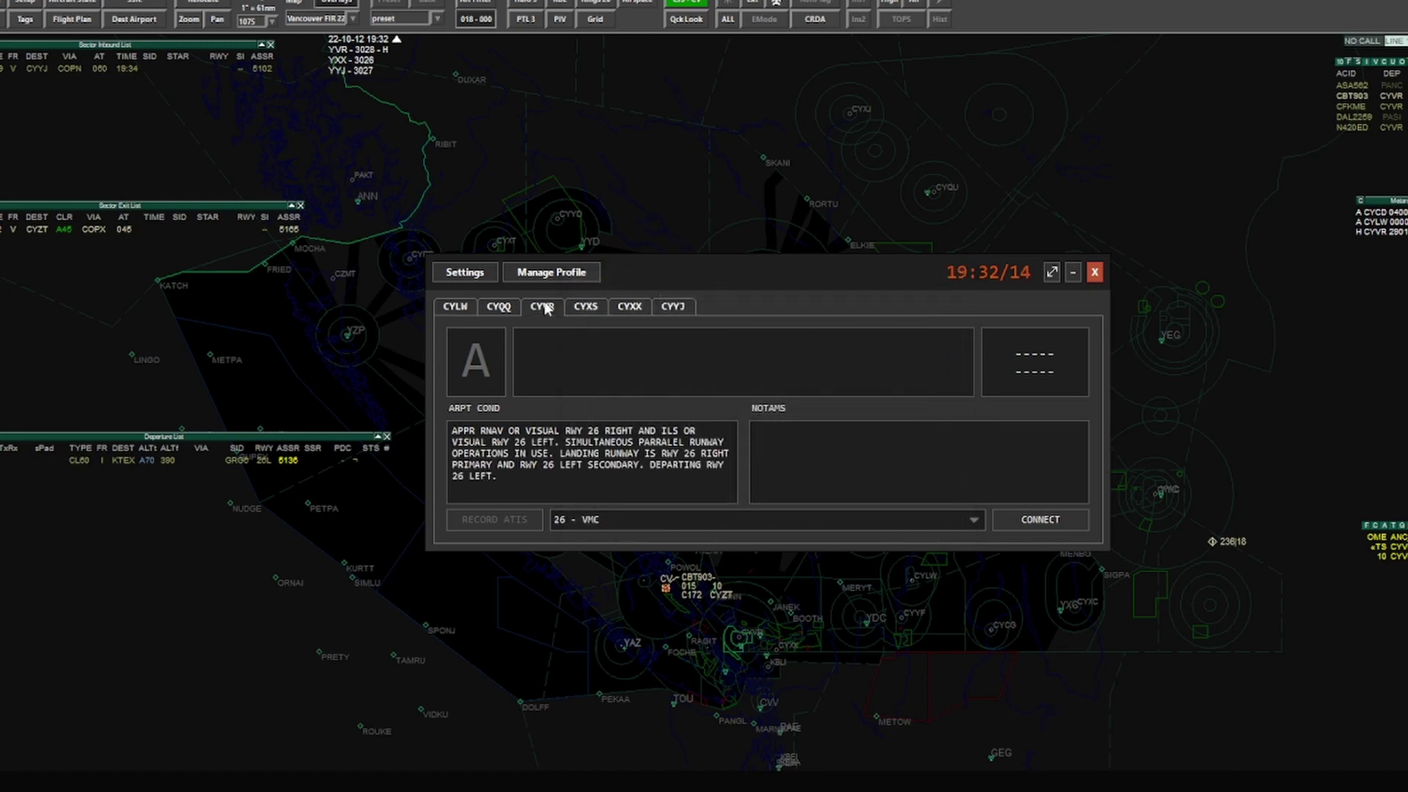
left_click(764, 412)
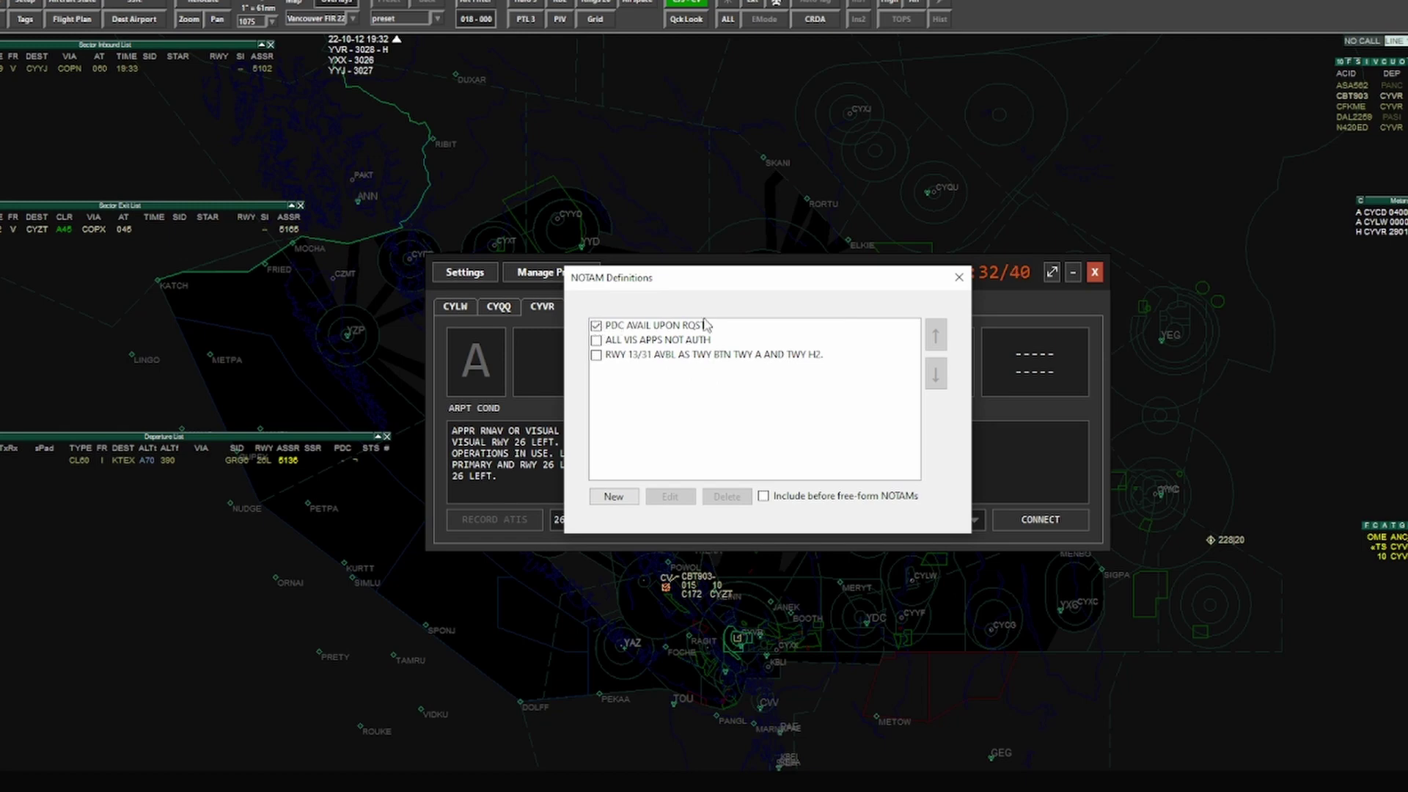
left_click(957, 279)
left_click(454, 310)
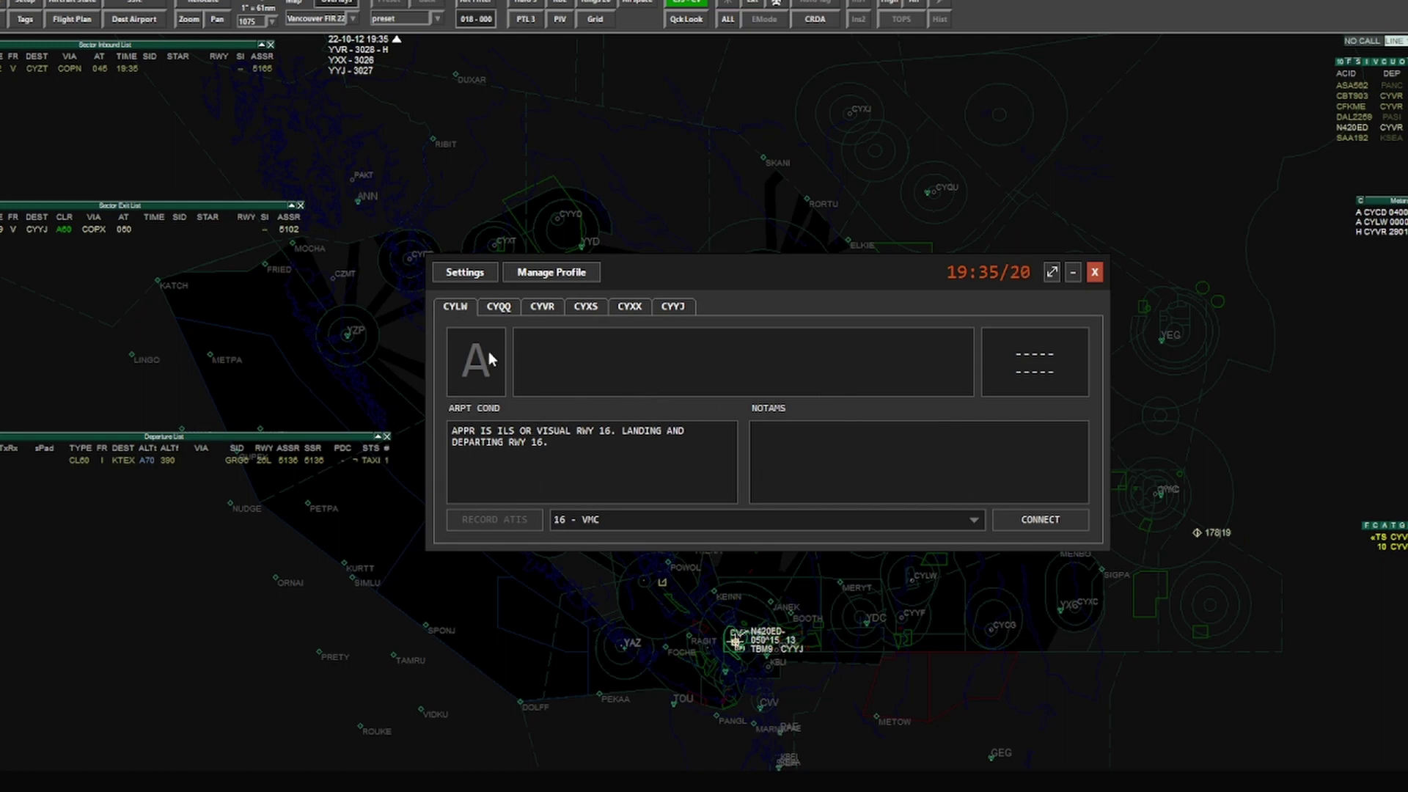
Step: Connect the CYLW ATIS and leave its information letter set to A
left_click(1028, 520)
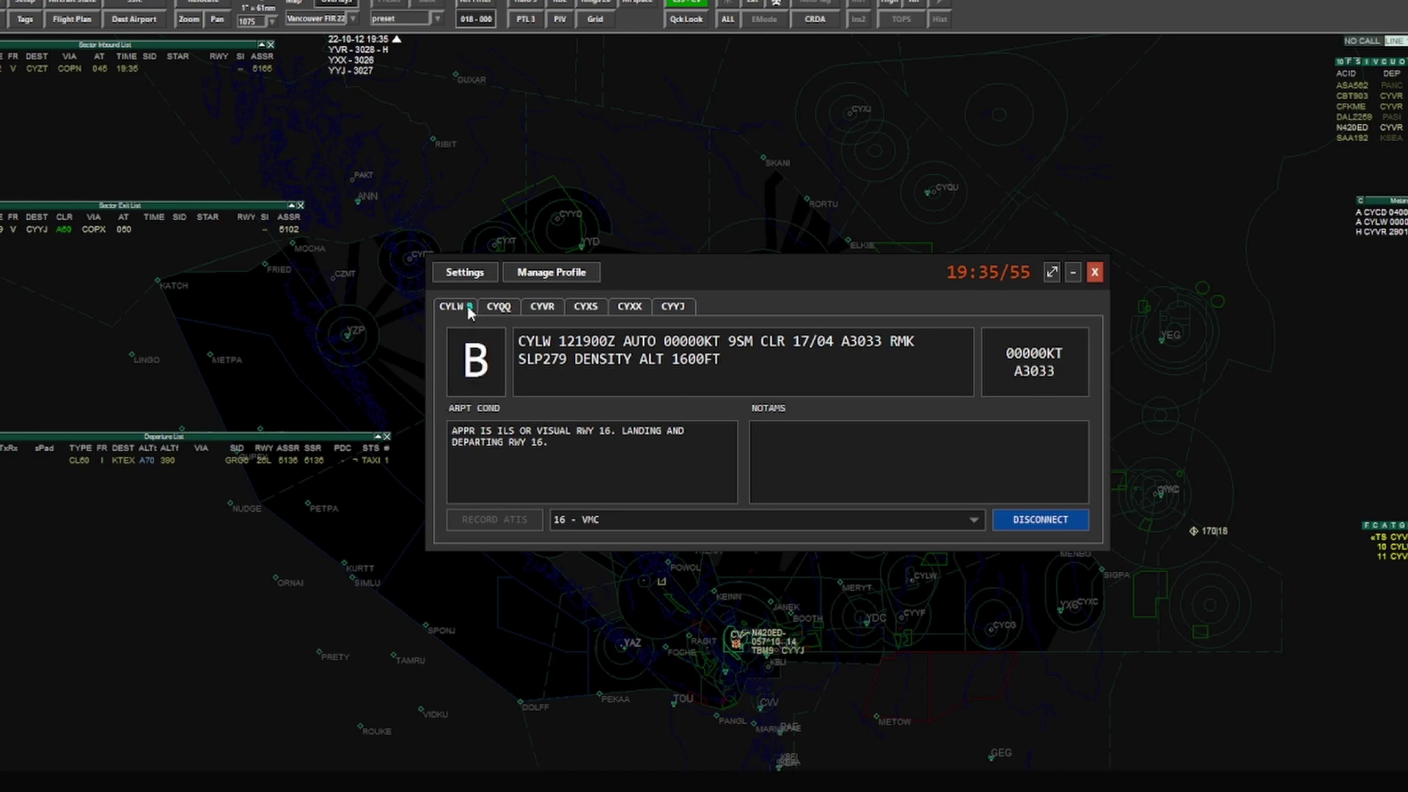
right_click(469, 347)
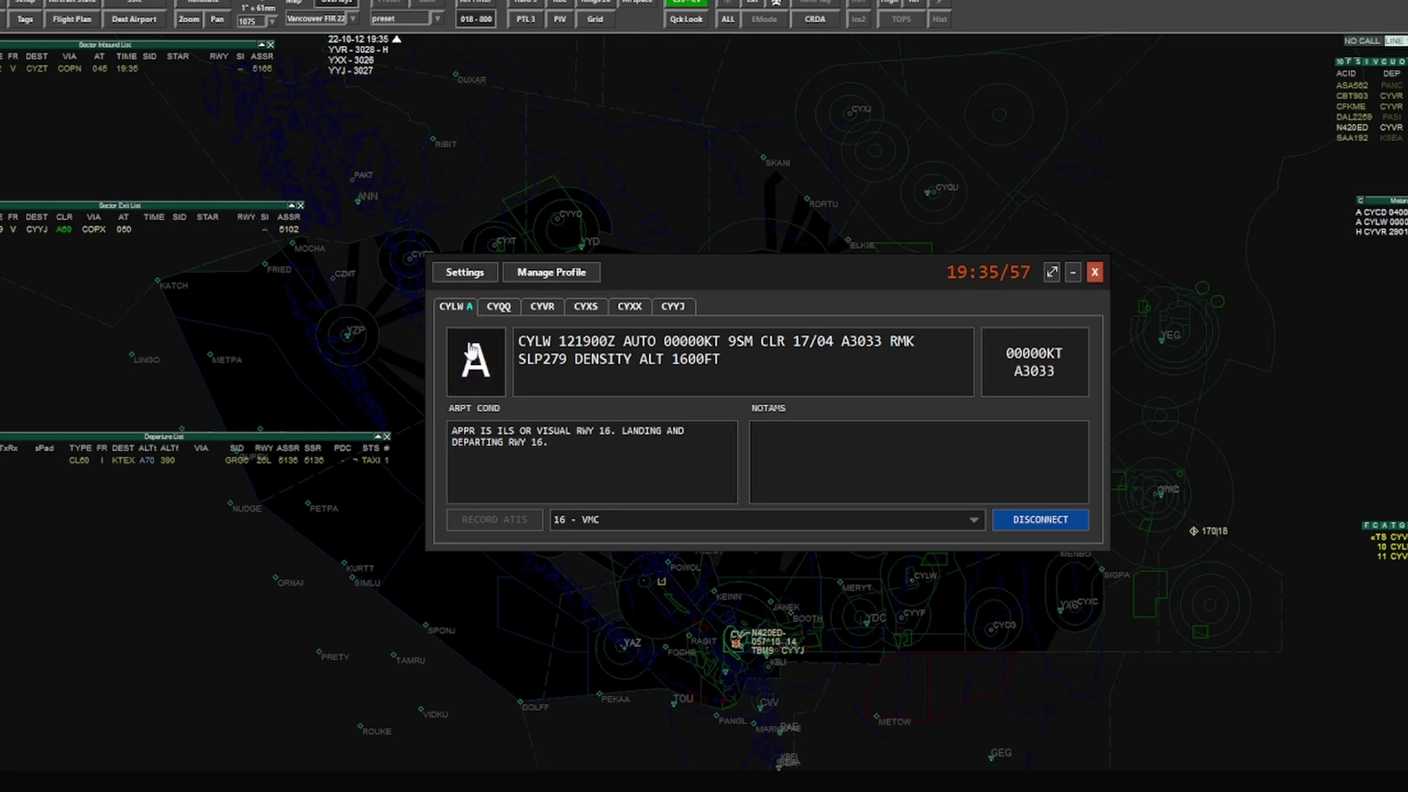
left_click(471, 350)
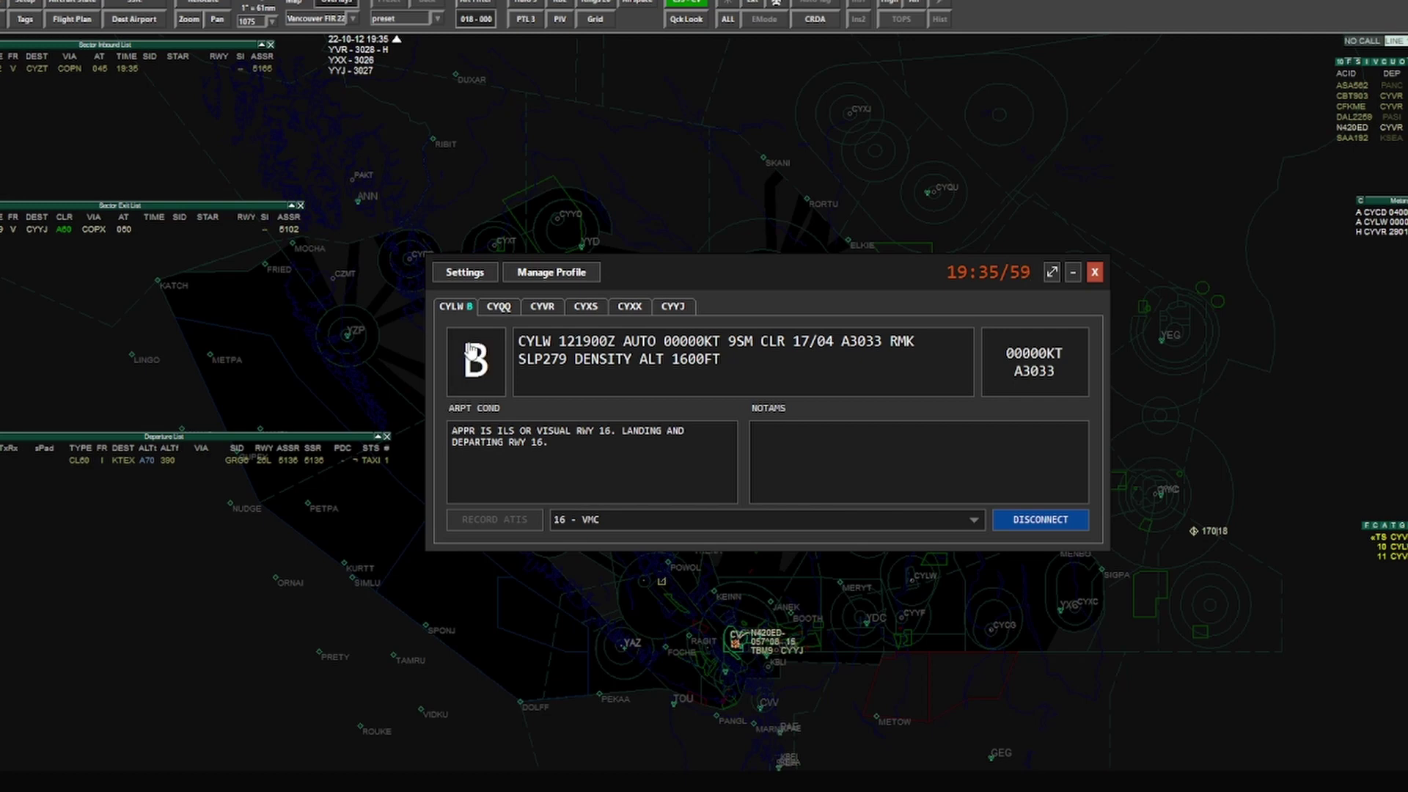
right_click(471, 350)
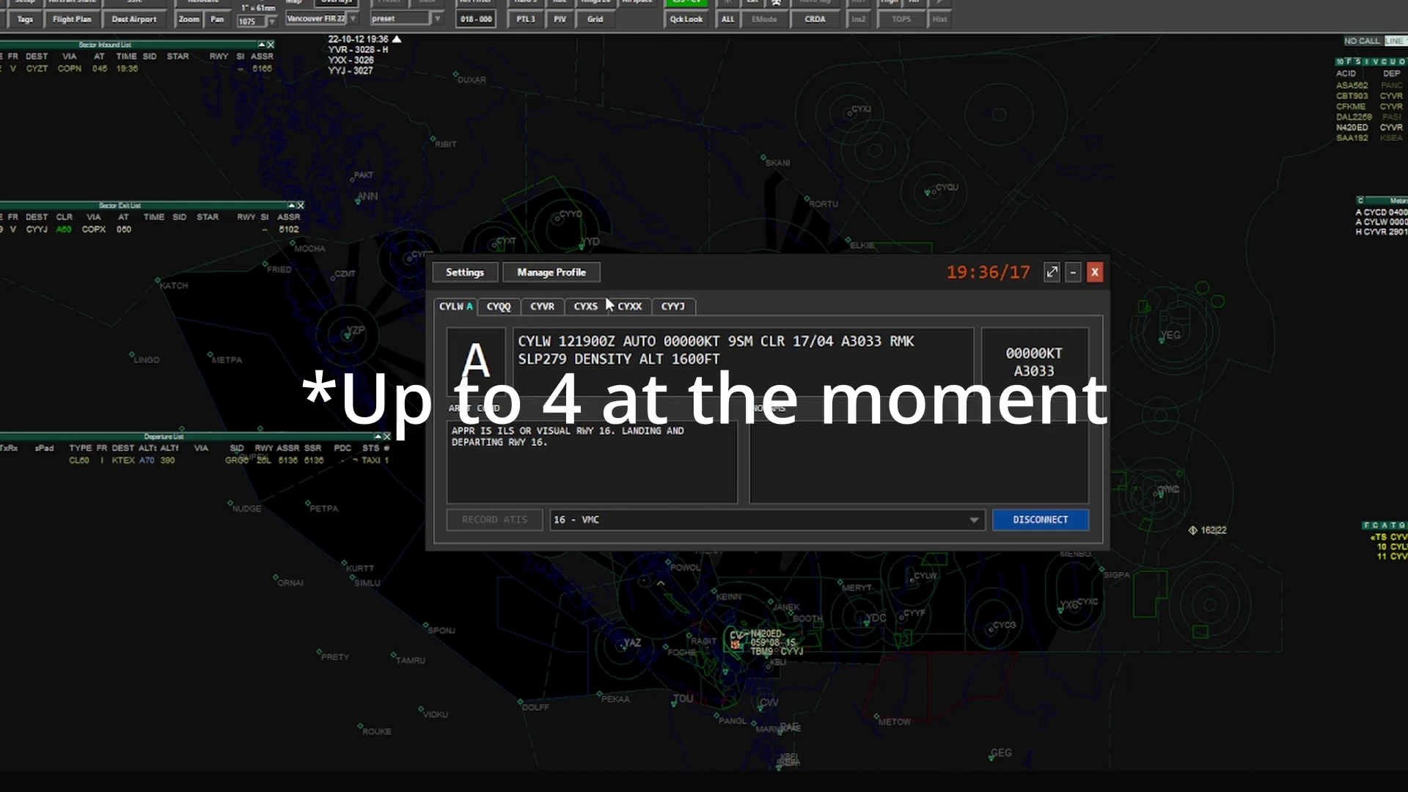
Step: Put CYYJ on the 09 - VMC runway configuration and open its airport condition definitions
left_click(668, 308)
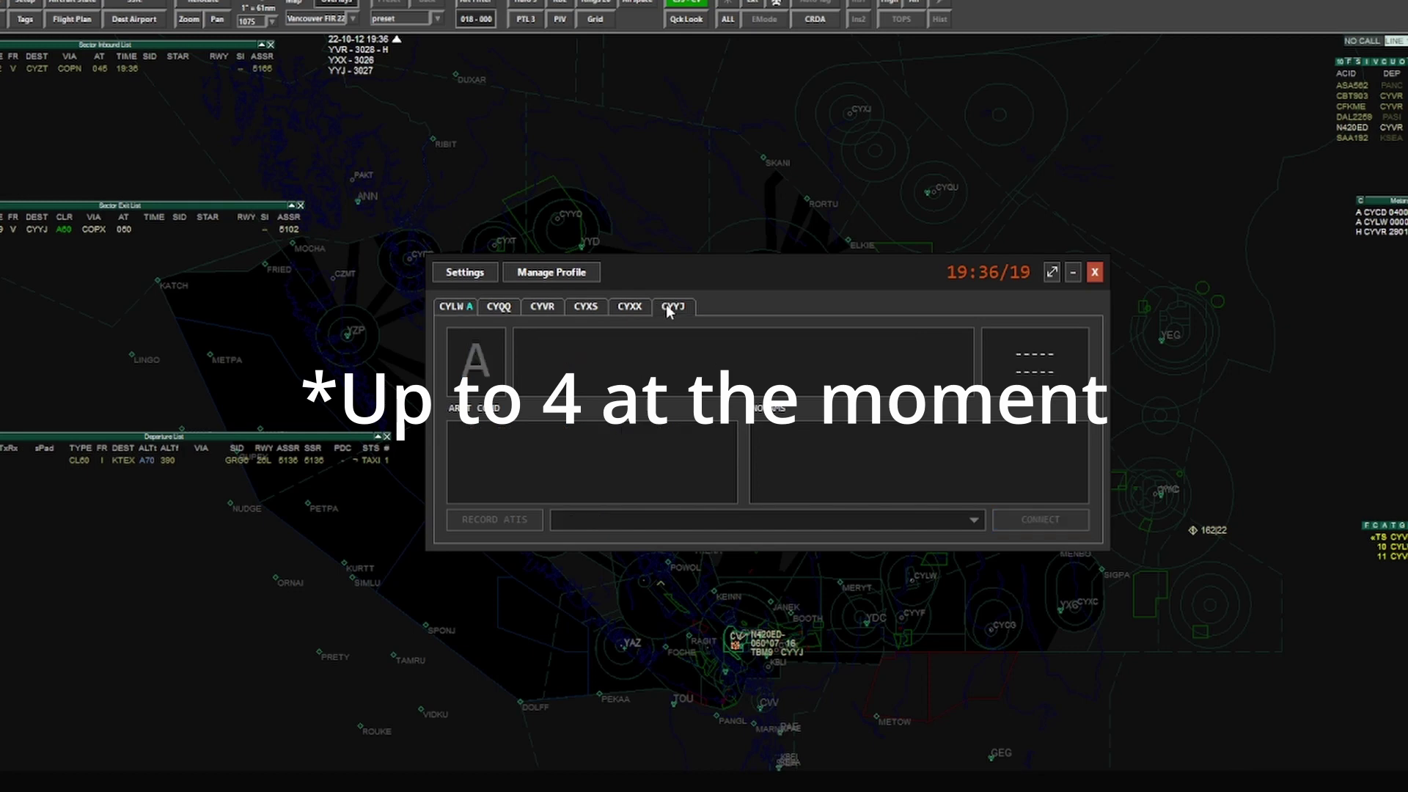
left_click(568, 522)
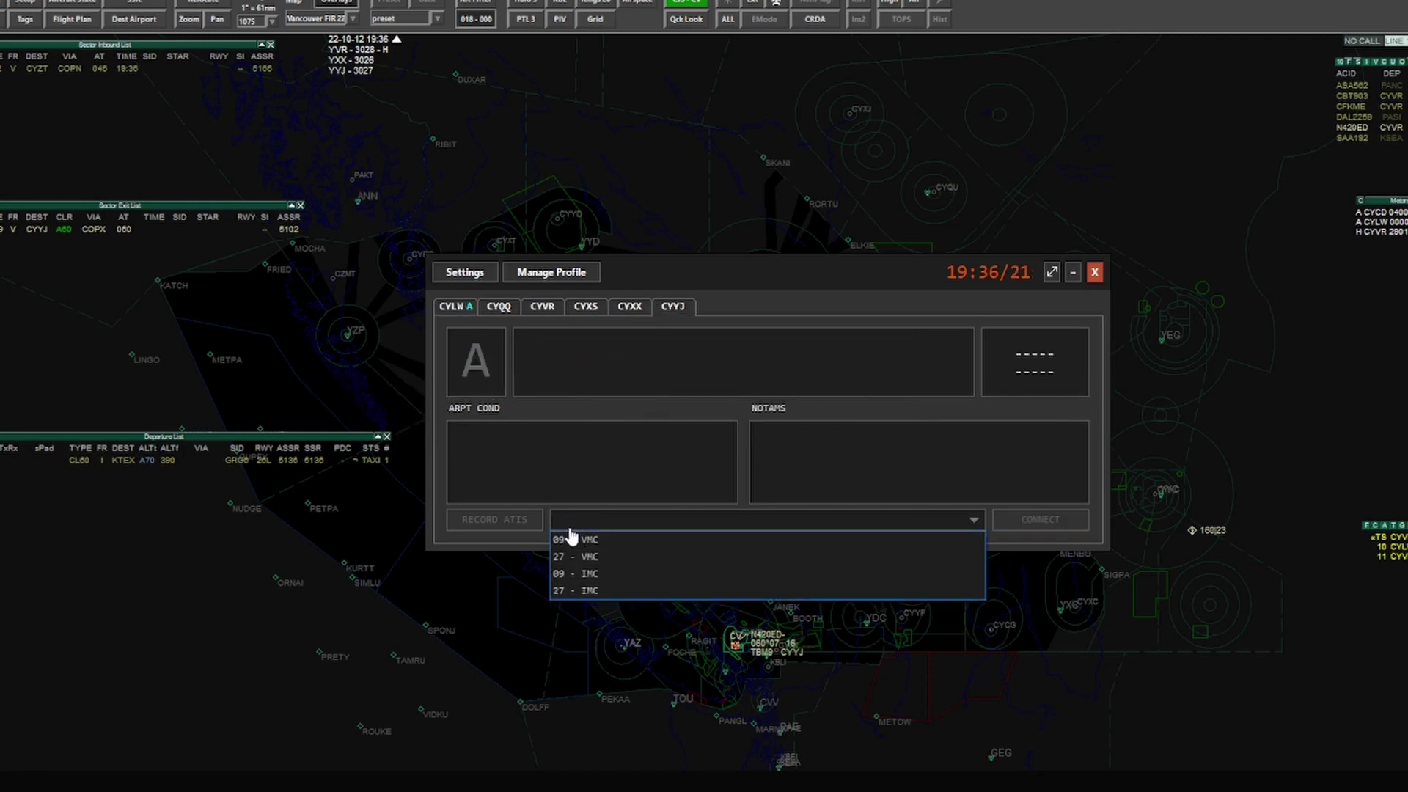
left_click(1221, 469)
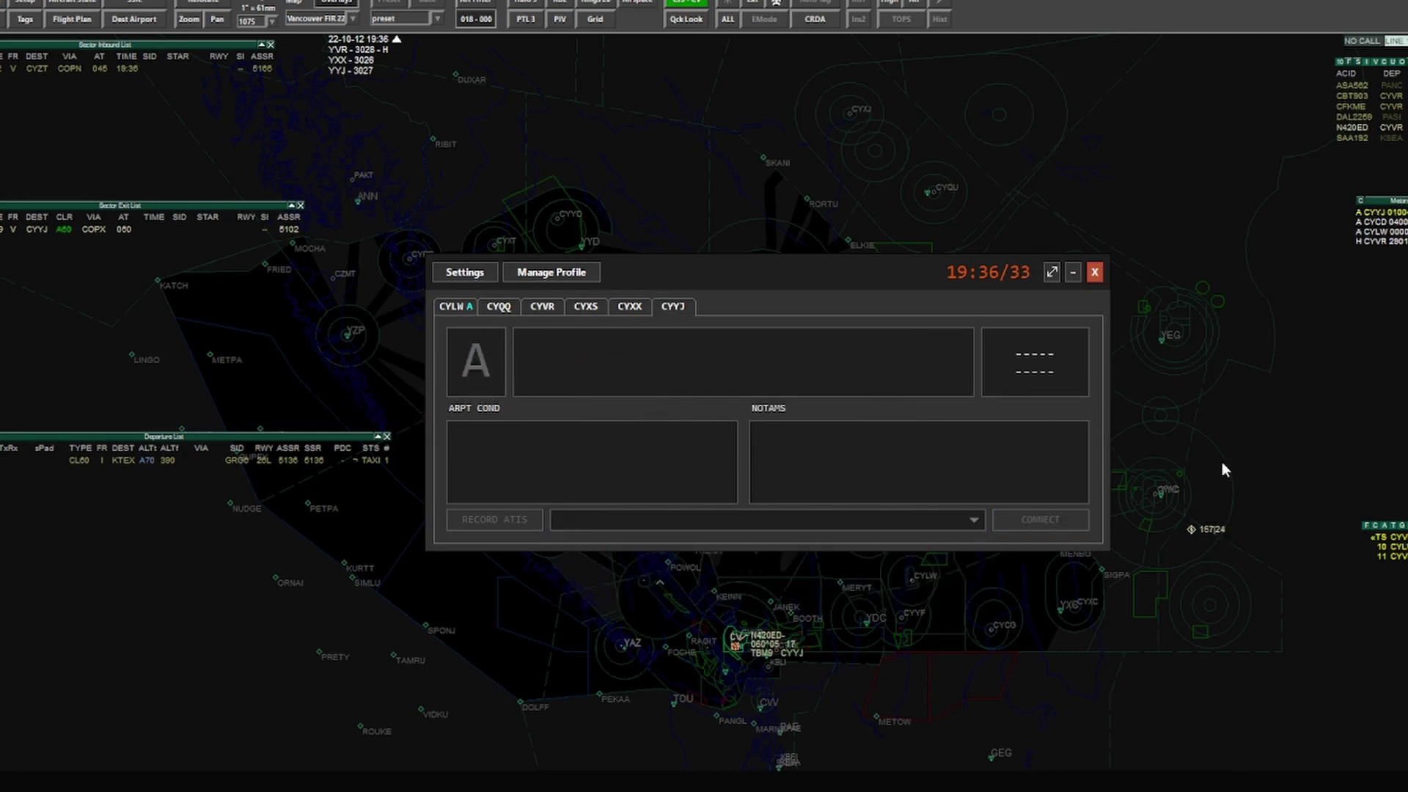
left_click(864, 521)
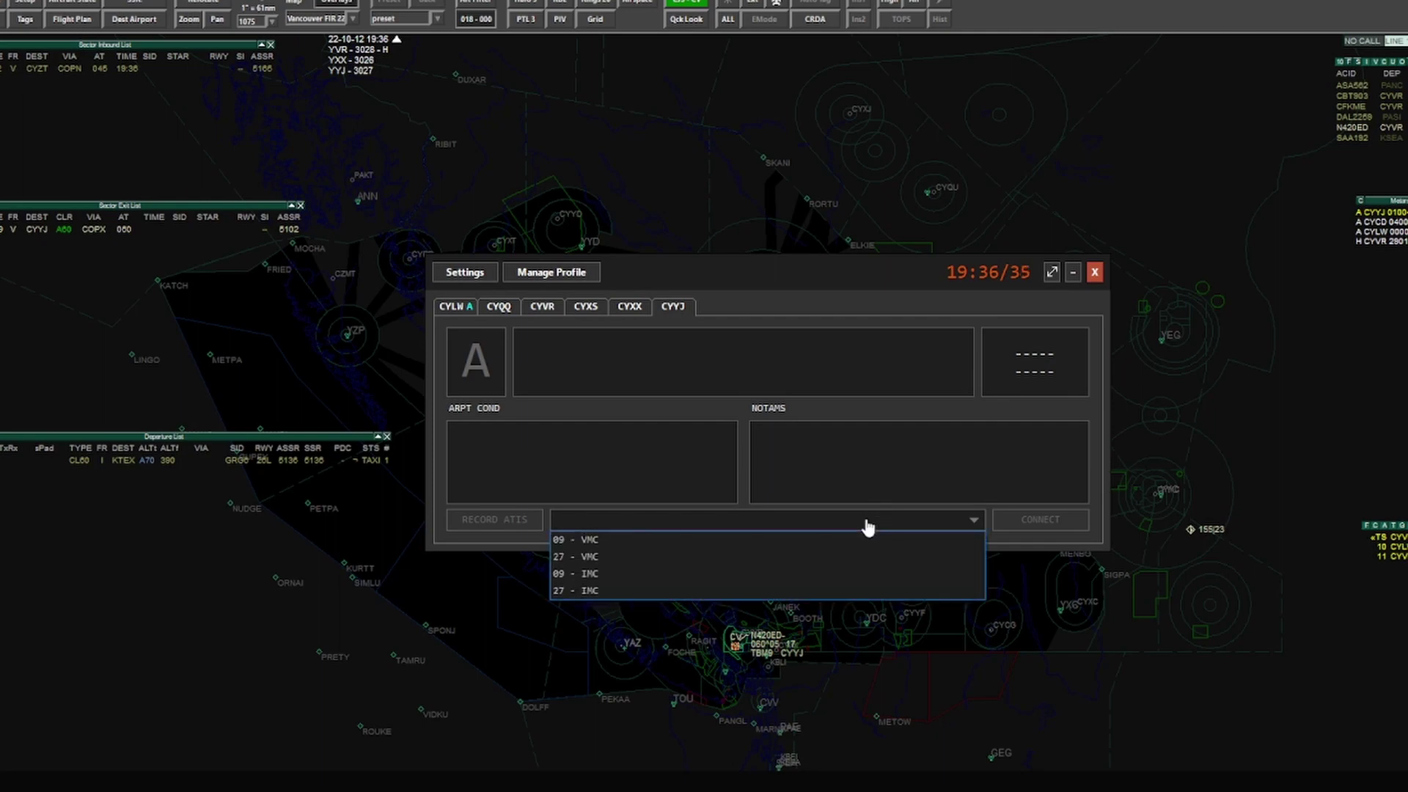
left_click(829, 546)
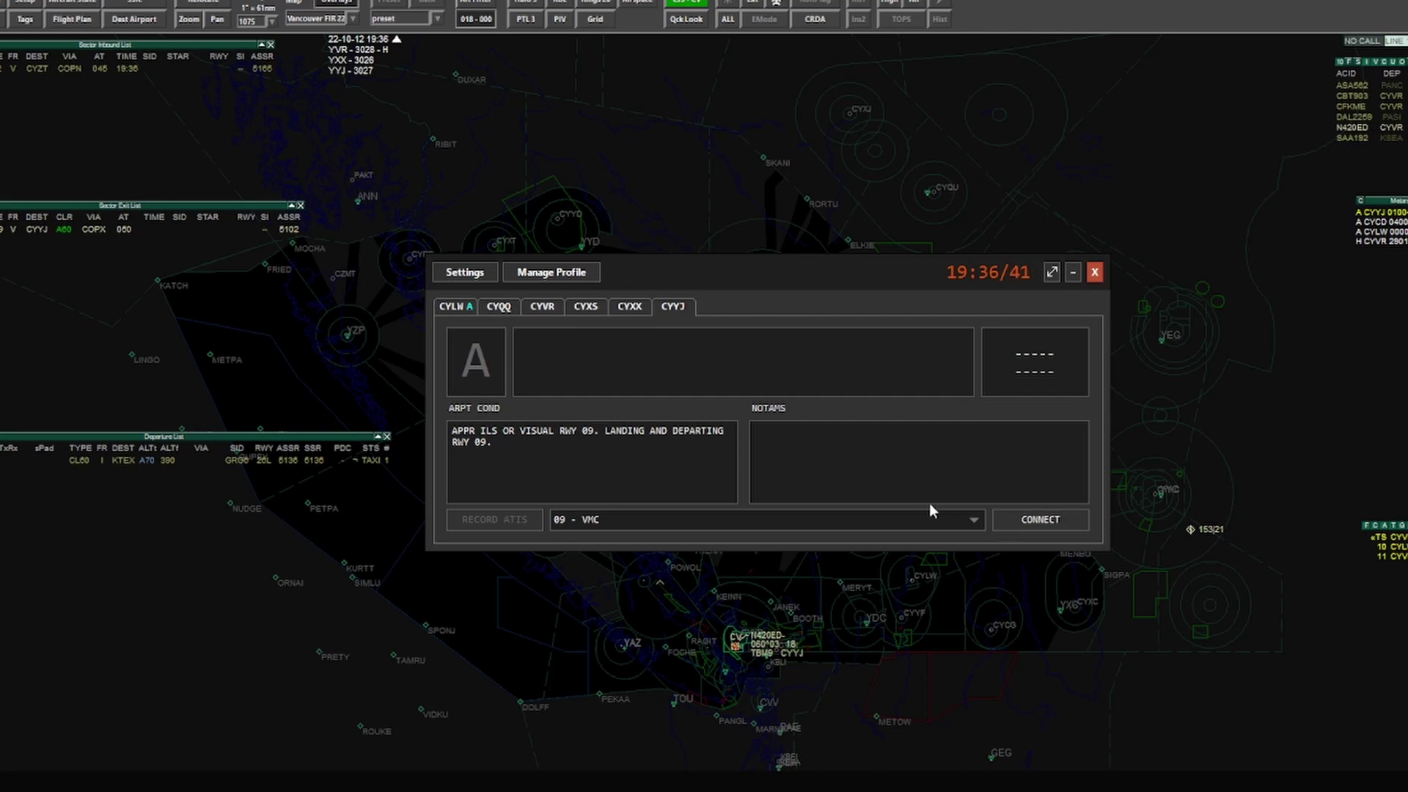
left_click(478, 407)
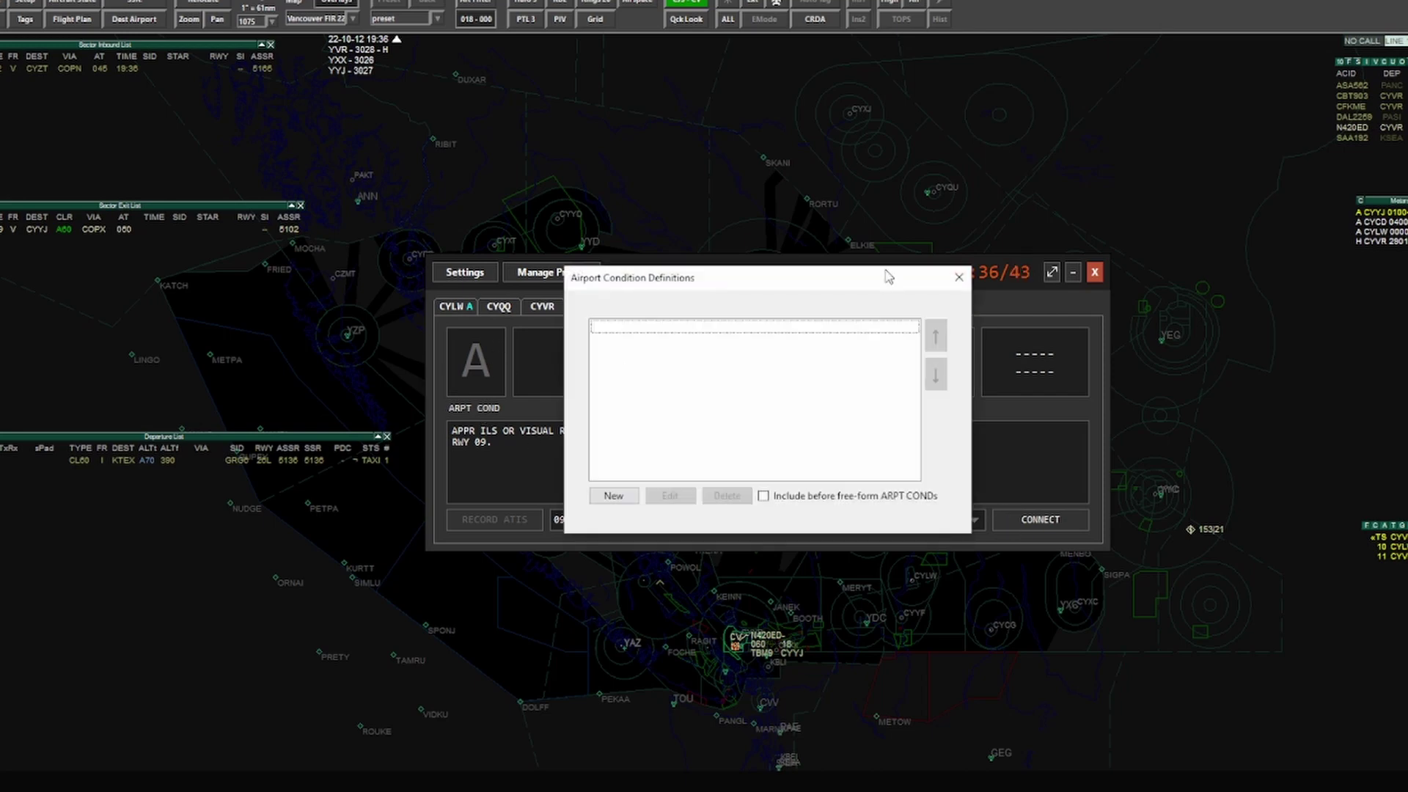
Step: Create a new CYYJ NOTAM reading 'PDC AVAIL ON RQST'
left_click(959, 277)
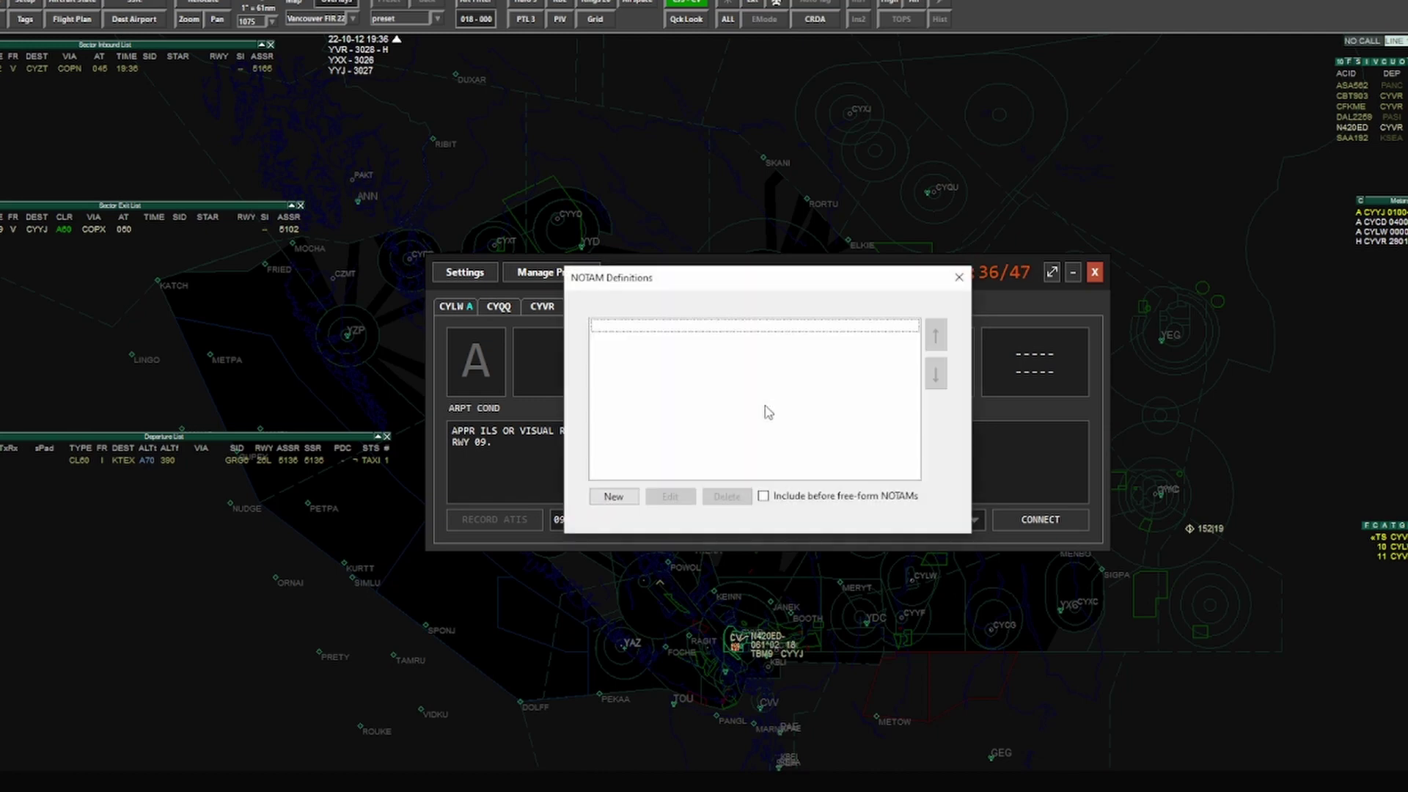
left_click(599, 499)
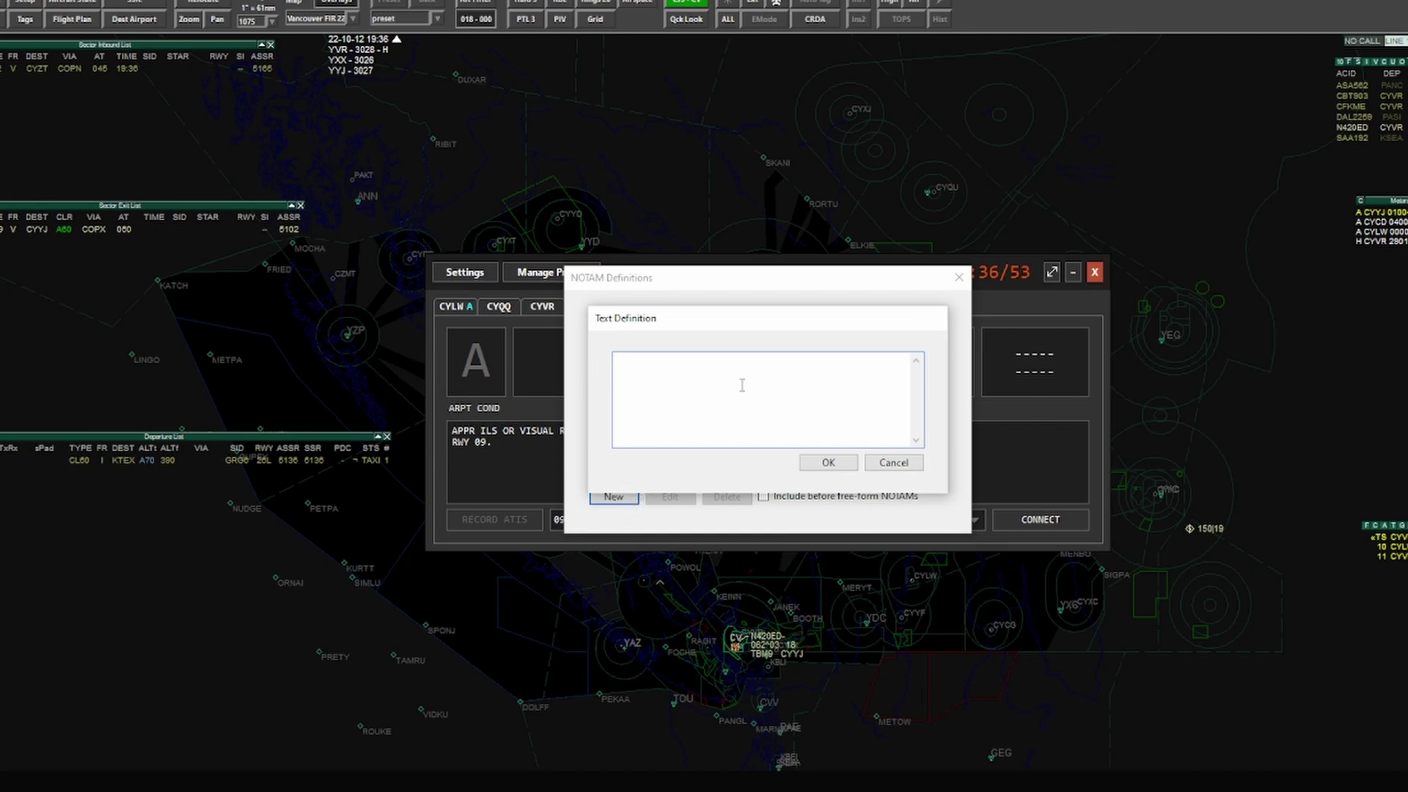
type("PDC AVAIL ON RQST")
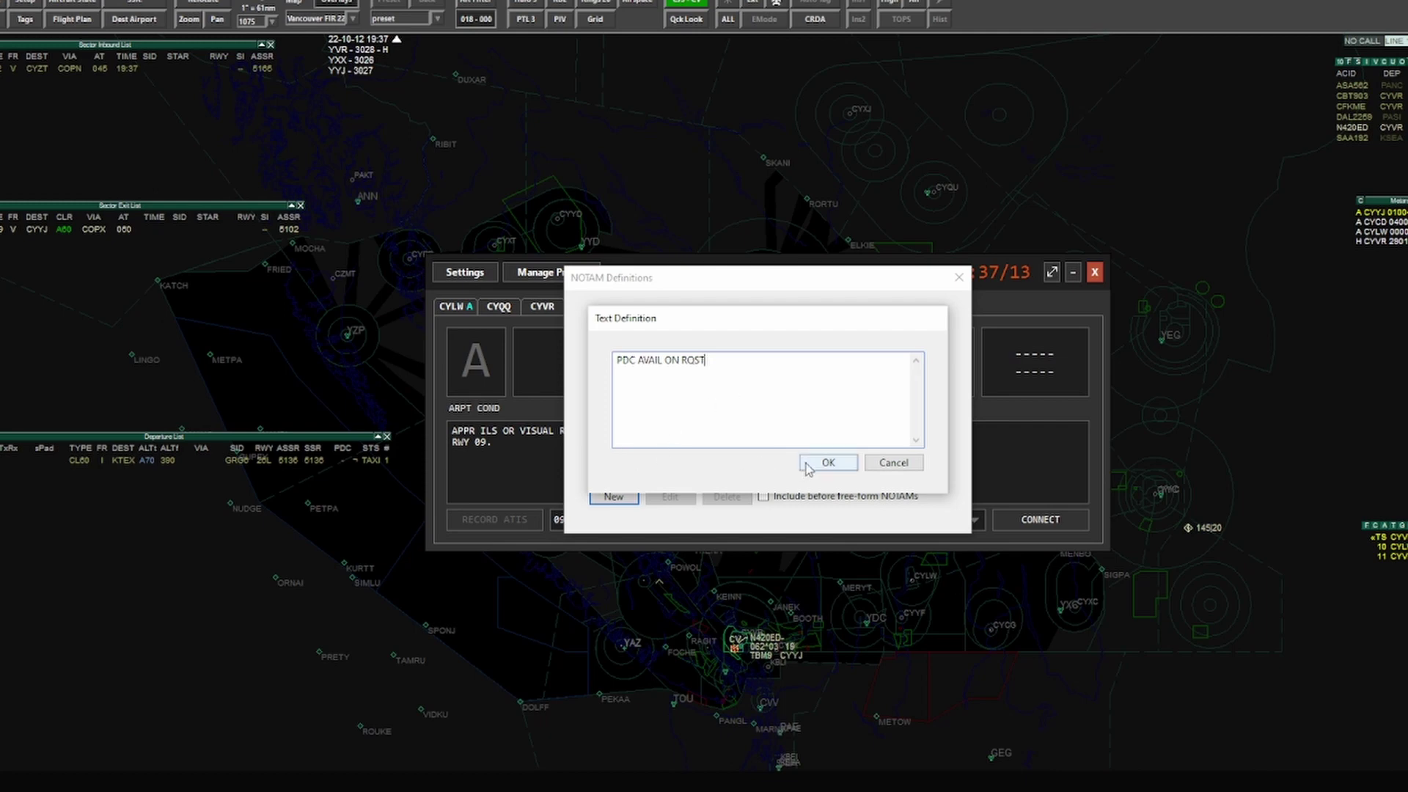
left_click(811, 464)
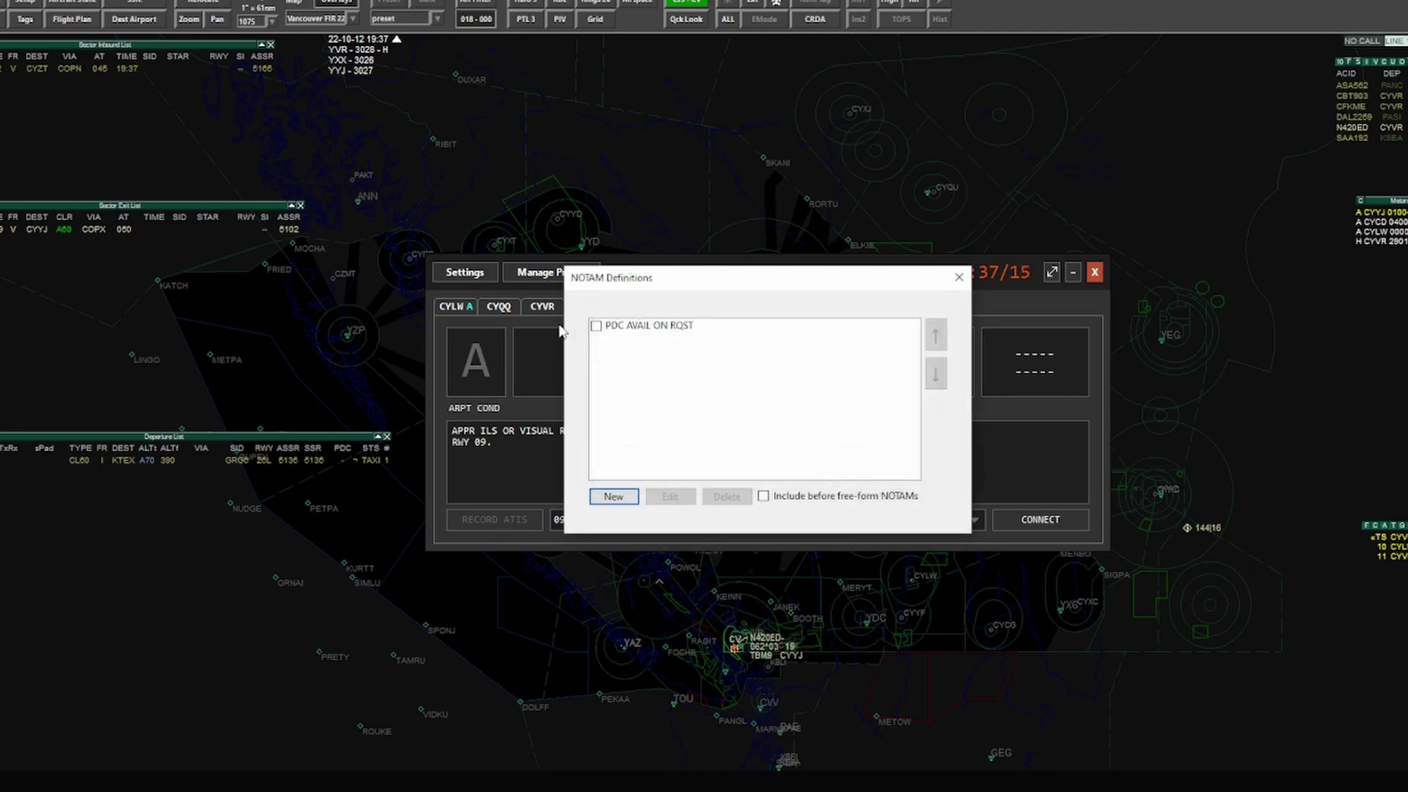
Step: Enable the PDC AVAIL ON RQST NOTAM for the 09 - VMC configuration
left_click(595, 331)
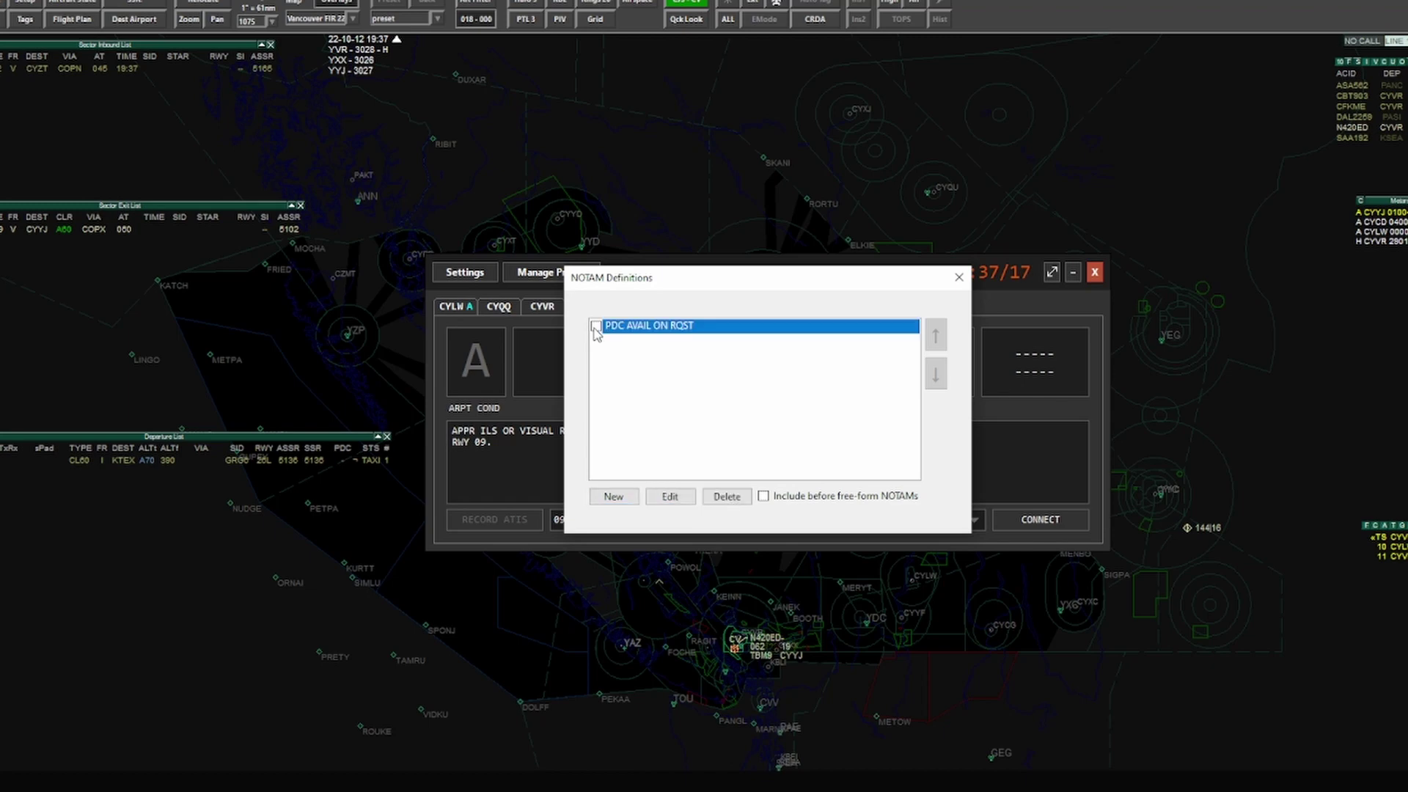
left_click(595, 327)
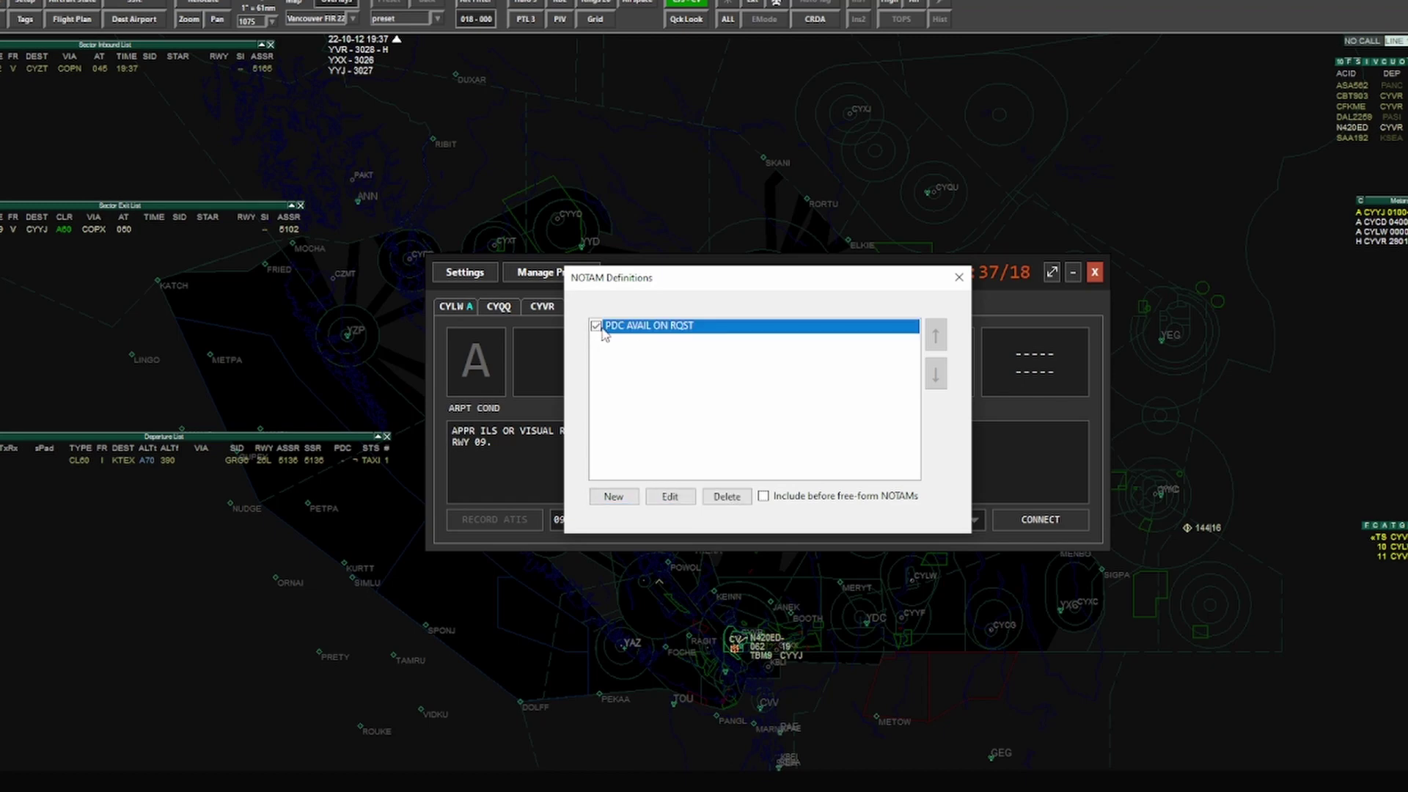
left_click(670, 496)
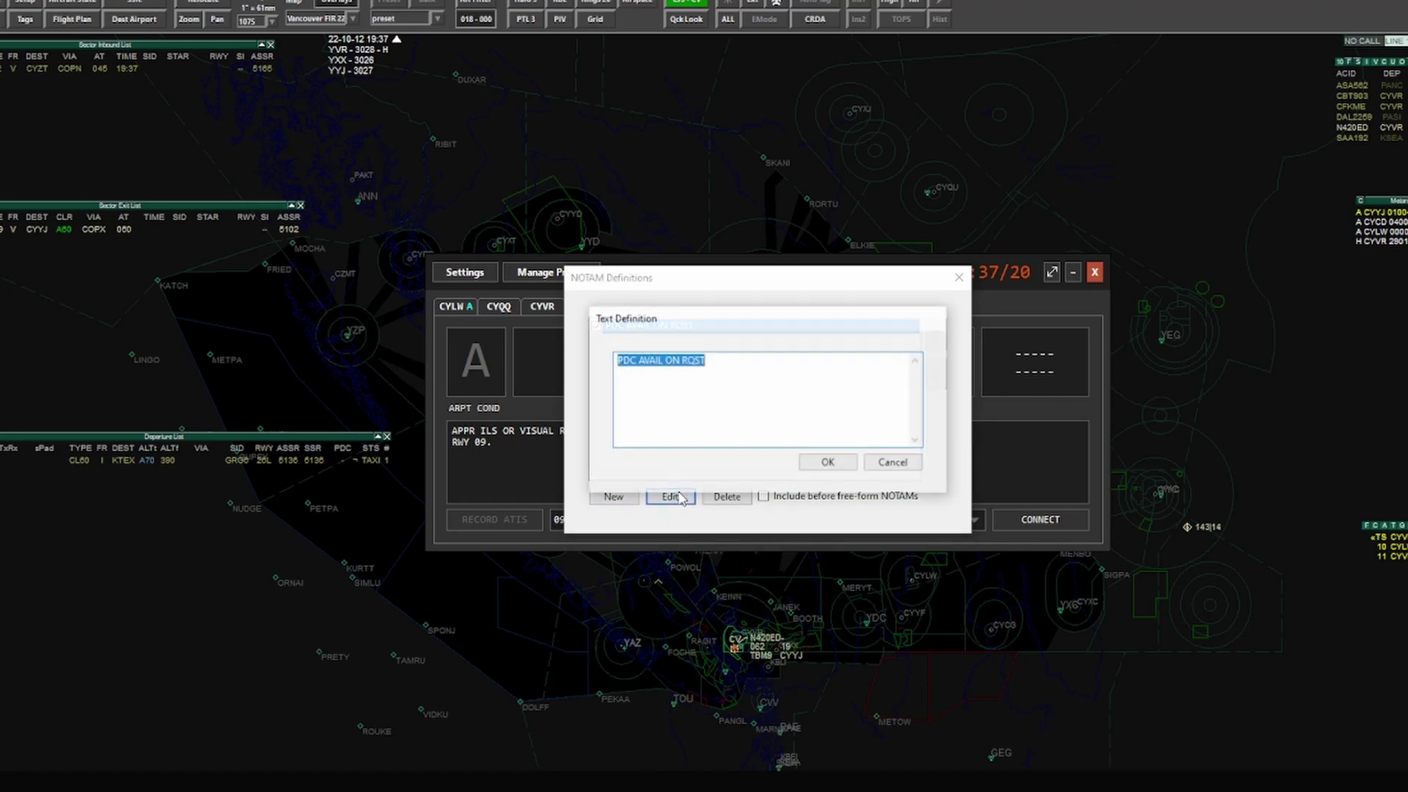
left_click(886, 464)
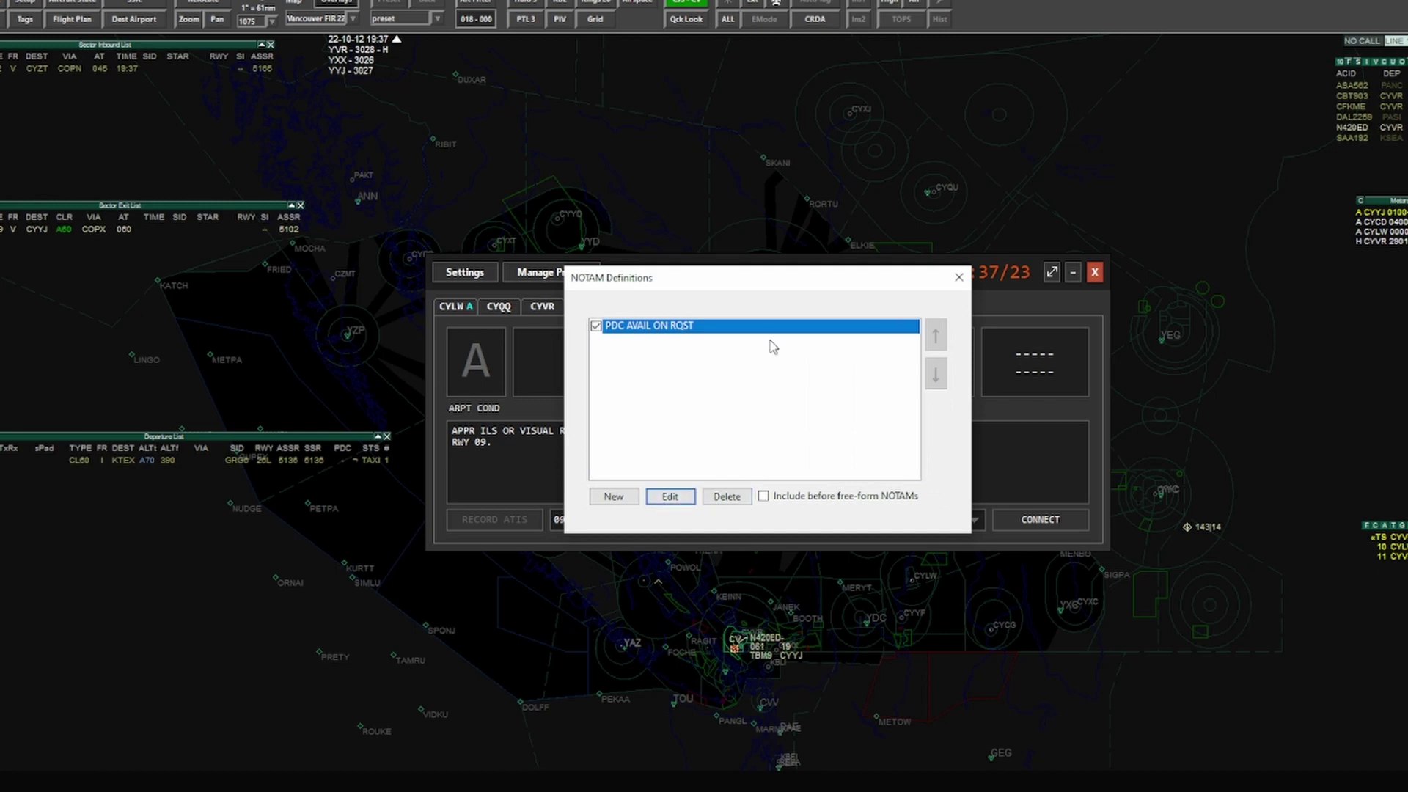
Step: Close the NOTAM list, connect CYYJ's ATIS, and advance its letter to B
left_click(959, 278)
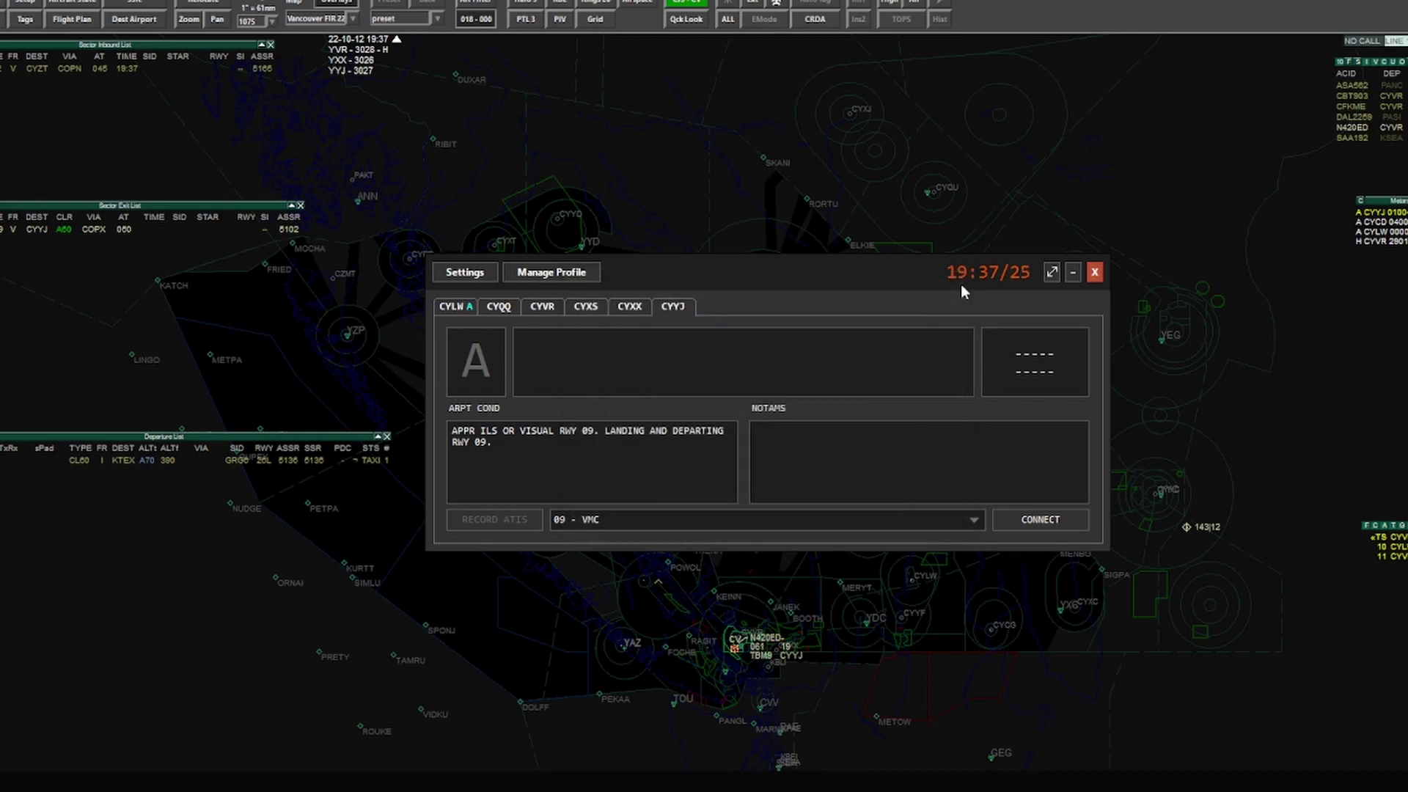
left_click(1030, 537)
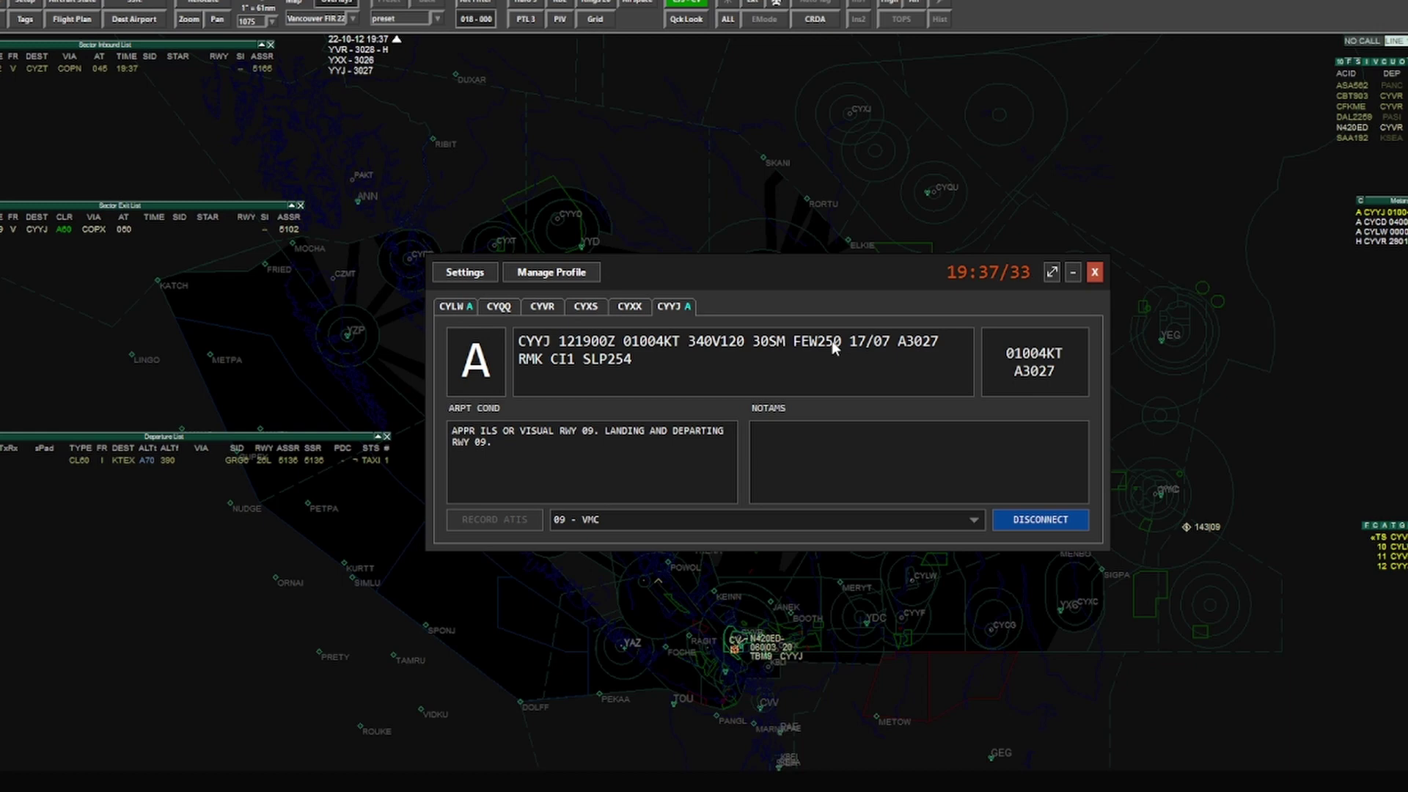
left_click(490, 360)
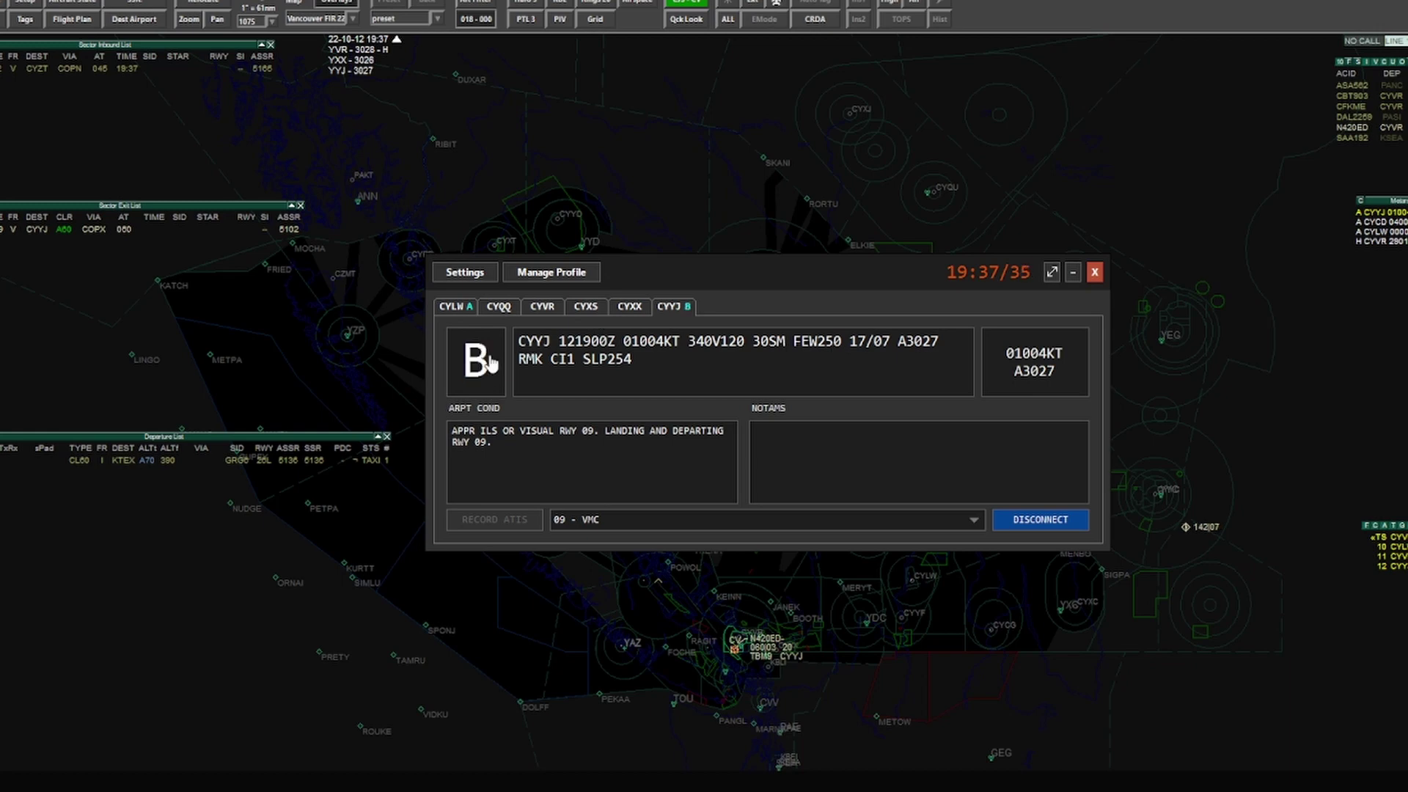